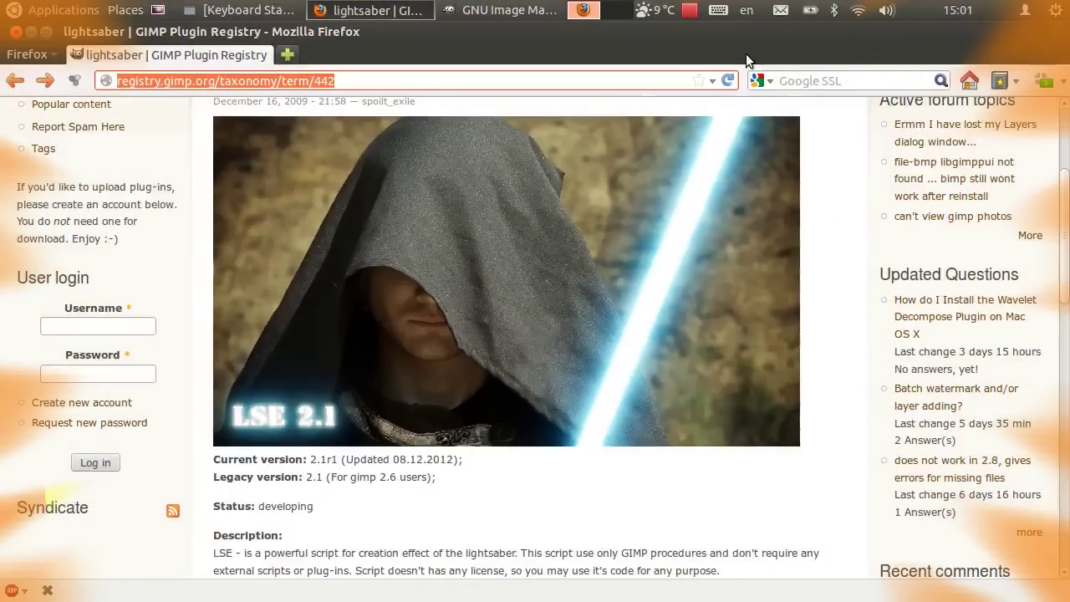
Browse the LSE 2.1r1 lightsaber script page in Firefox, then bring GIMP to the front
scroll(876, 165, up, 2)
scroll(876, 165, up, 1)
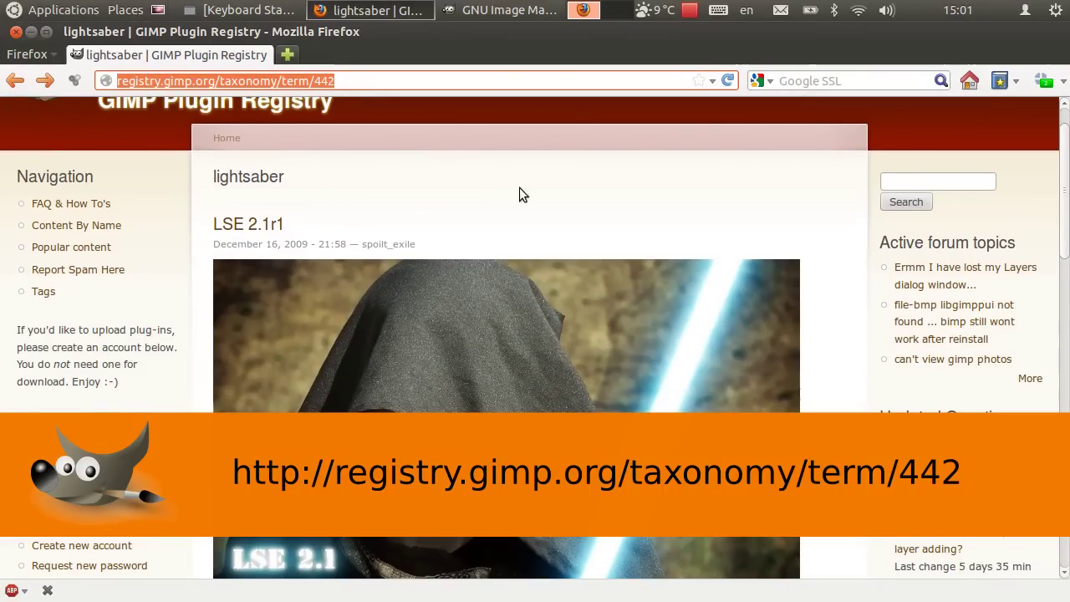
scroll(580, 193, down, 2)
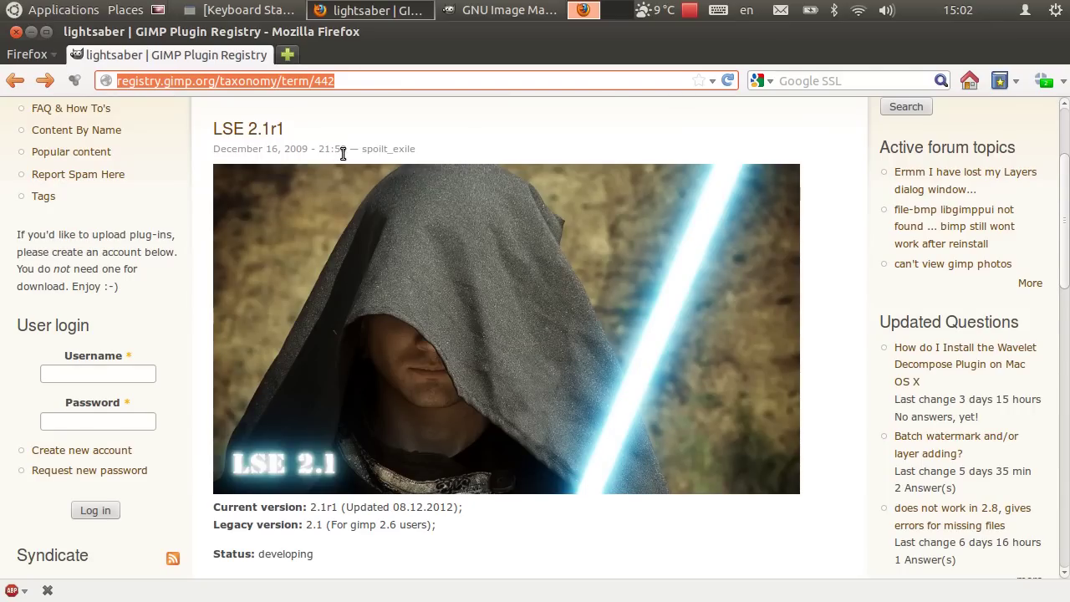
scroll(346, 156, down, 5)
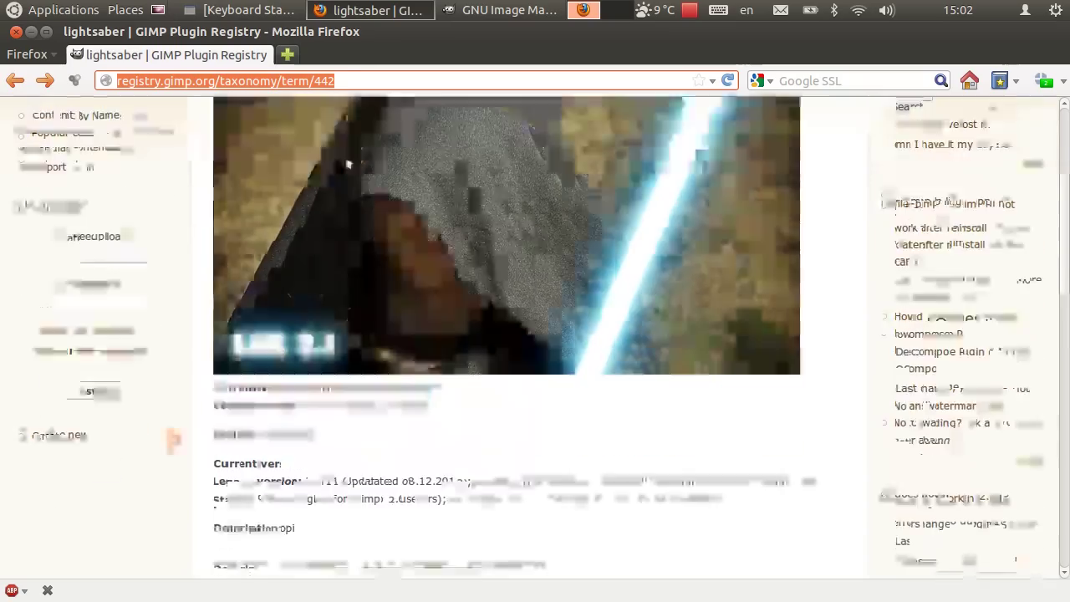
scroll(347, 155, down, 3)
scroll(348, 155, up, 5)
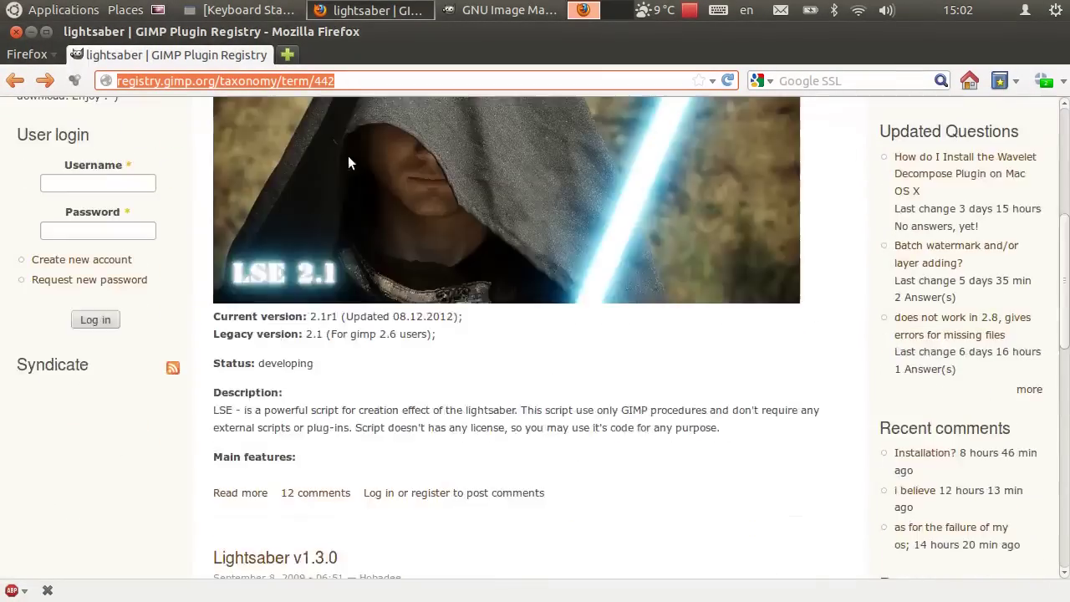
scroll(347, 156, up, 3)
click(455, 17)
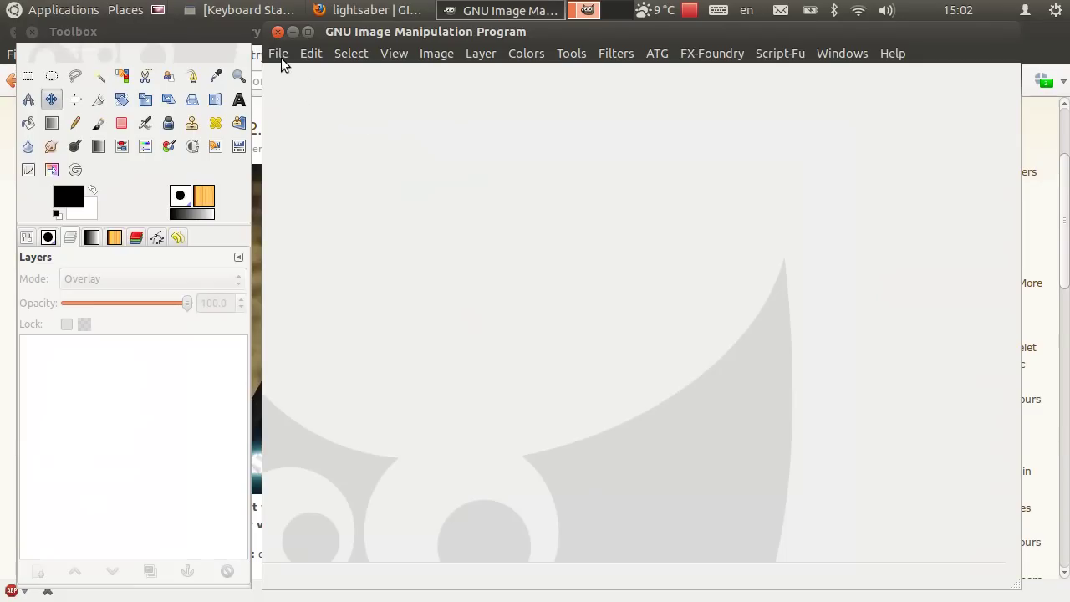
Open light saber_800x600.xcf from recent images and make Background copy the active layer
click(278, 55)
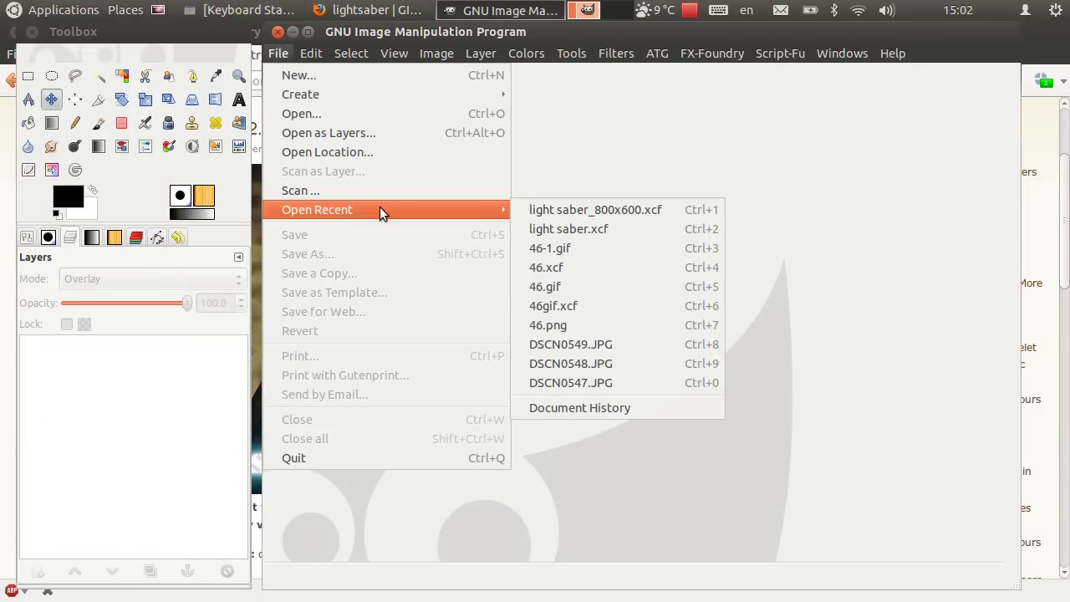
click(575, 210)
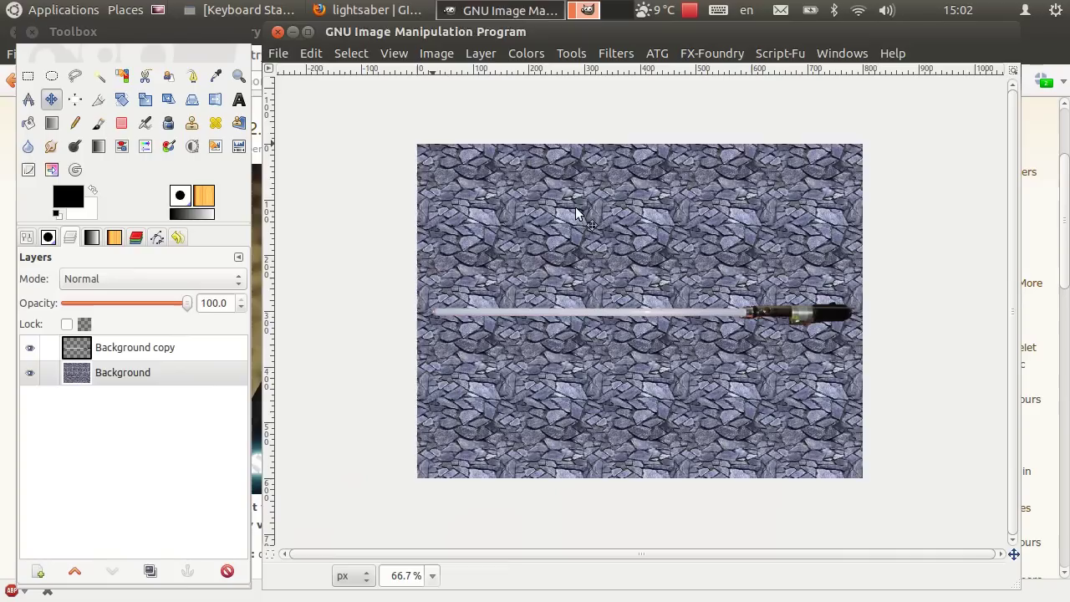
click(167, 351)
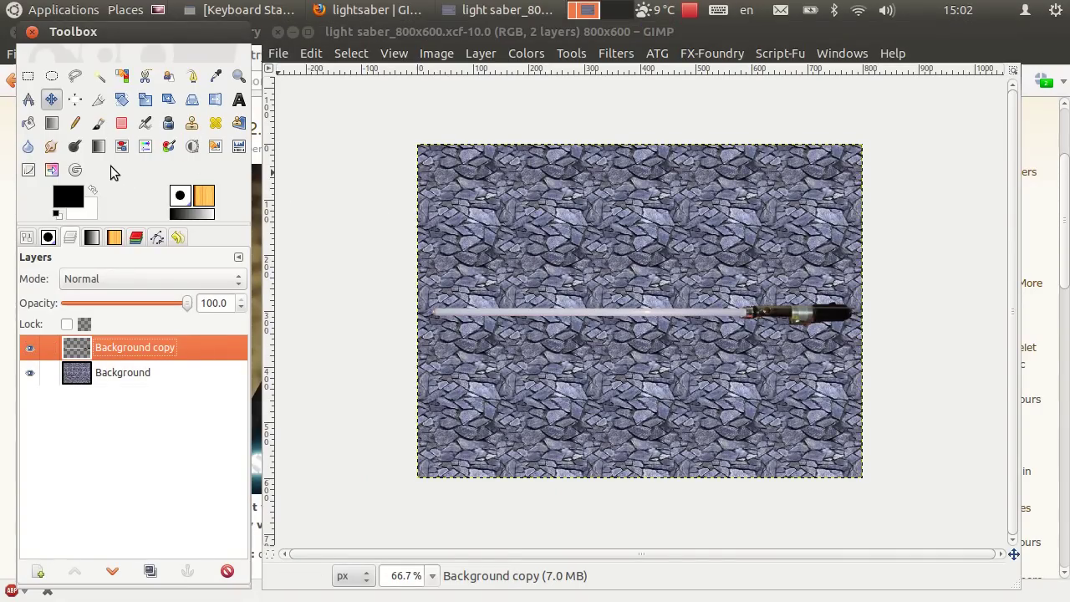
Trace a free-select polygon around the white blade at 200% zoom, from hilt to tip
click(74, 76)
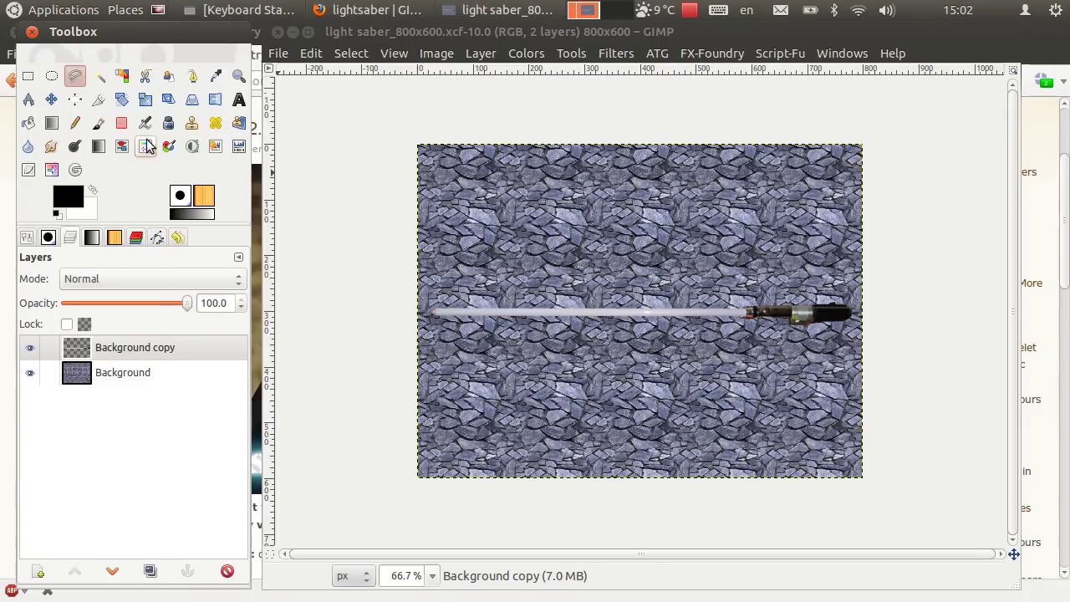
key(2)
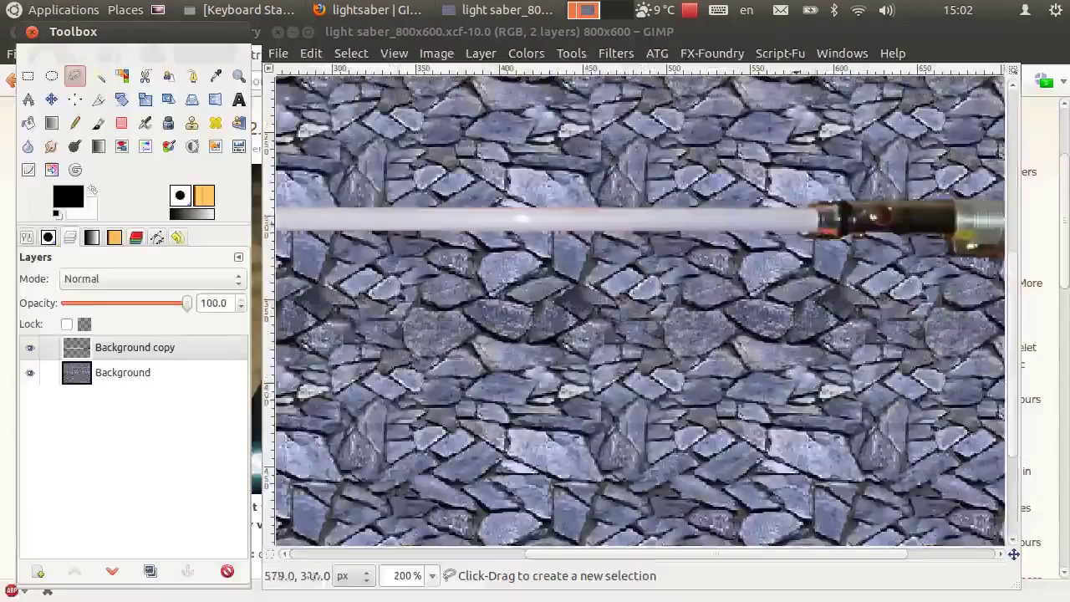
click(807, 213)
scroll(318, 222, left, 5)
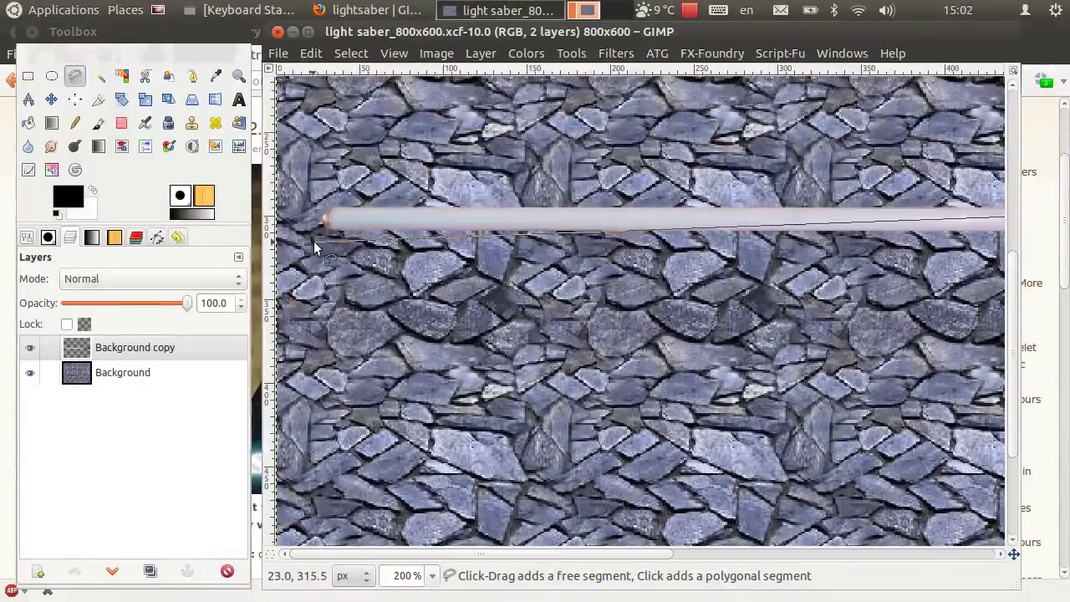
click(328, 208)
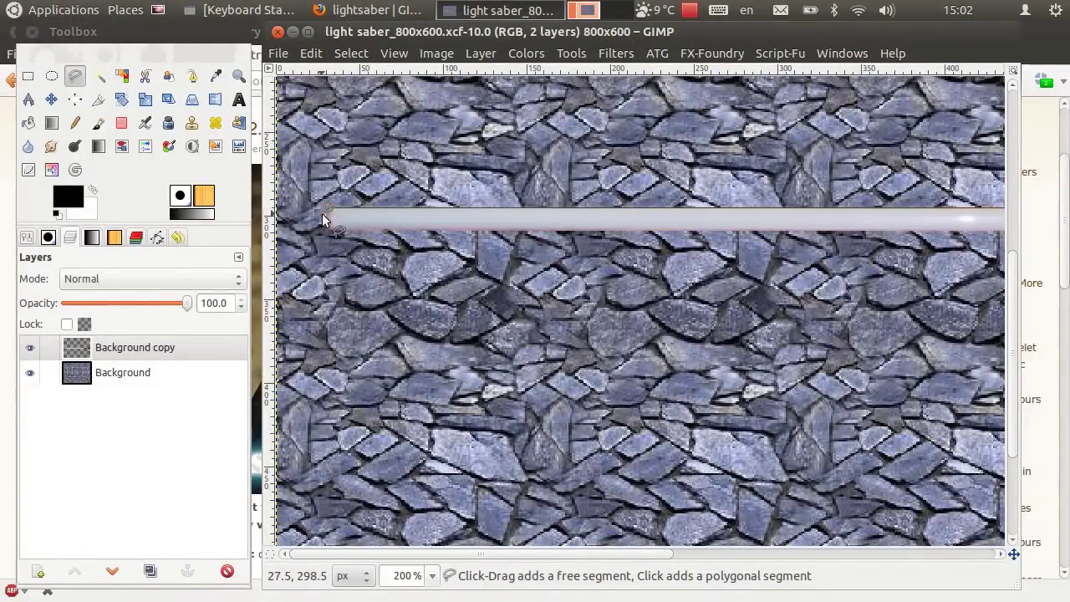
click(321, 219)
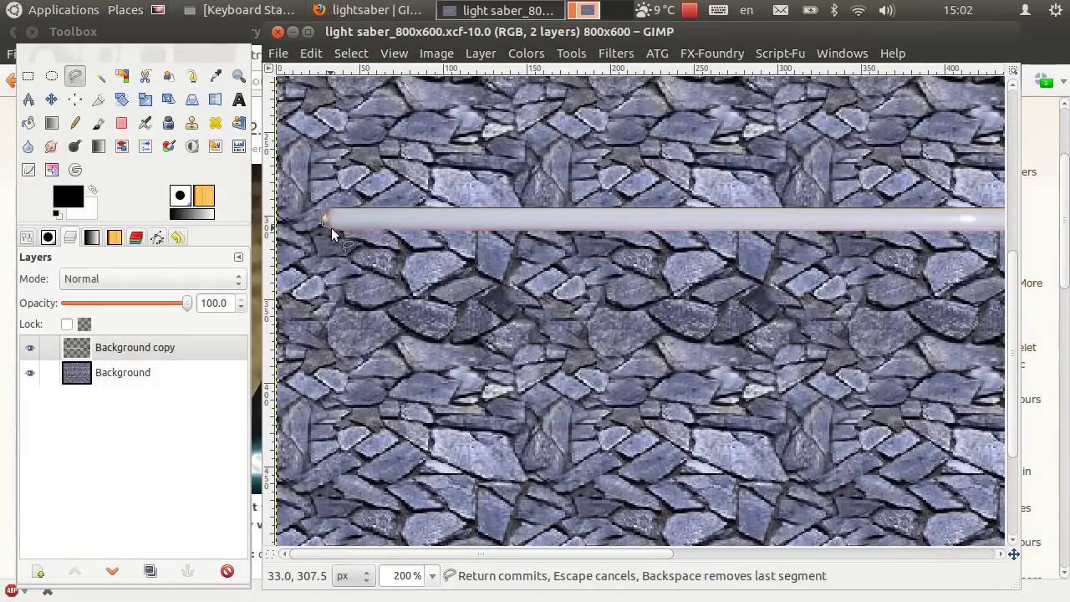
scroll(344, 220, right, 5)
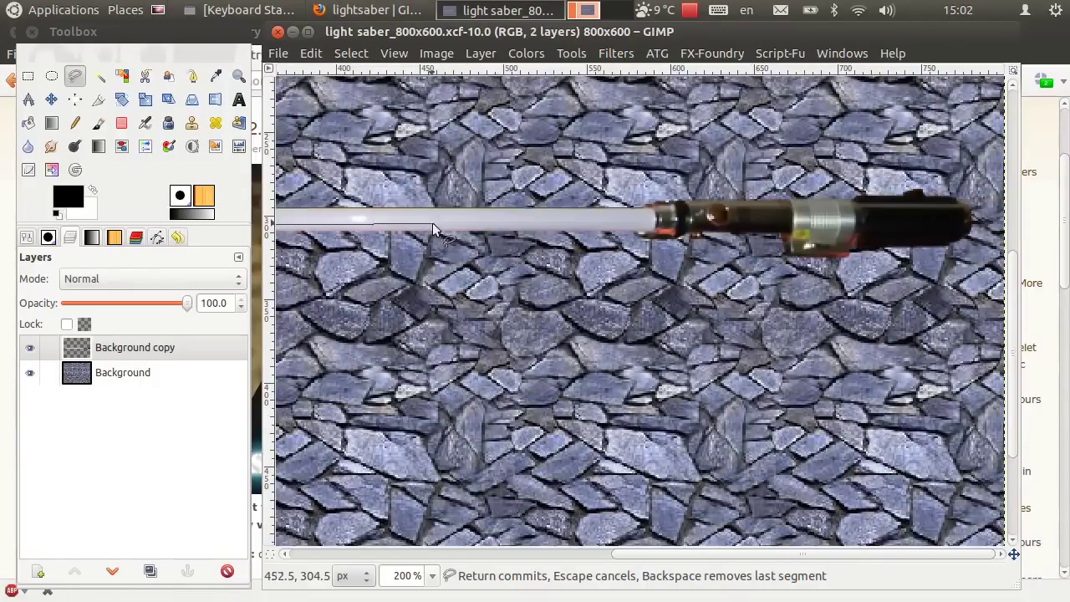
click(646, 232)
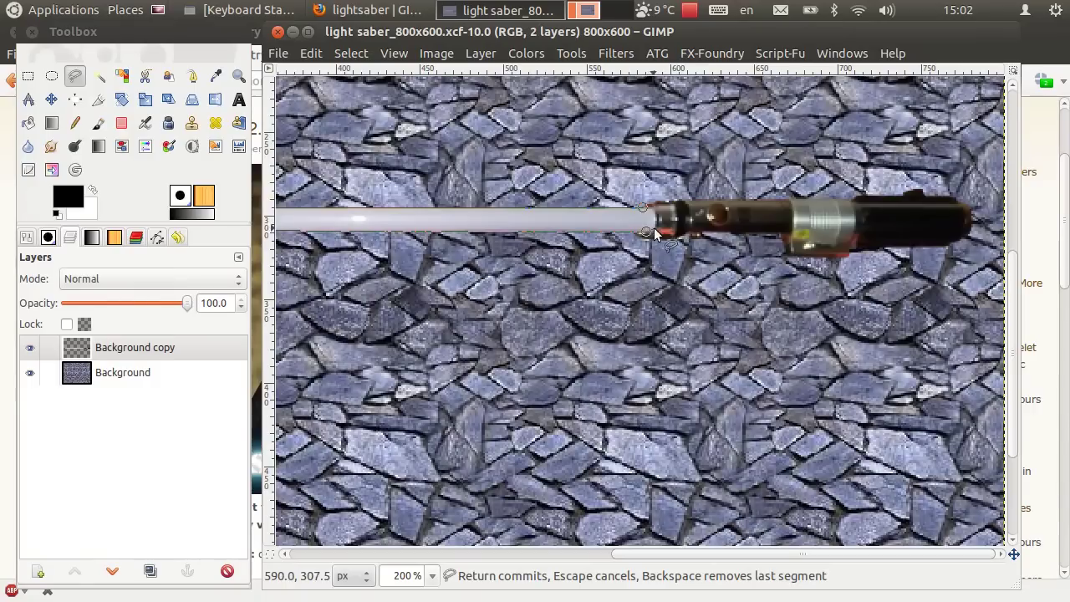
click(643, 209)
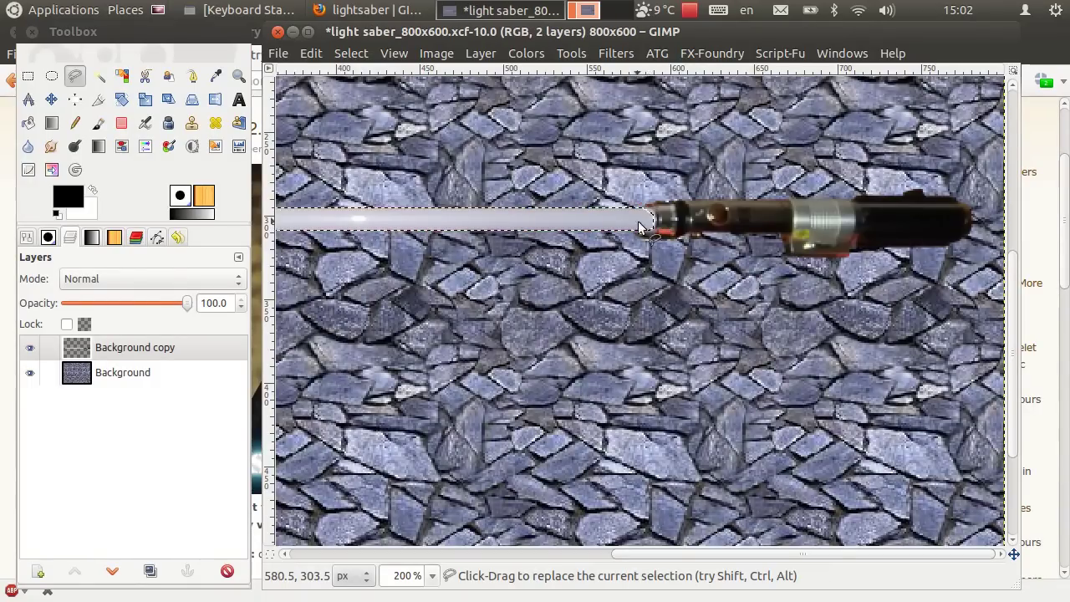
scroll(529, 157, down, 2)
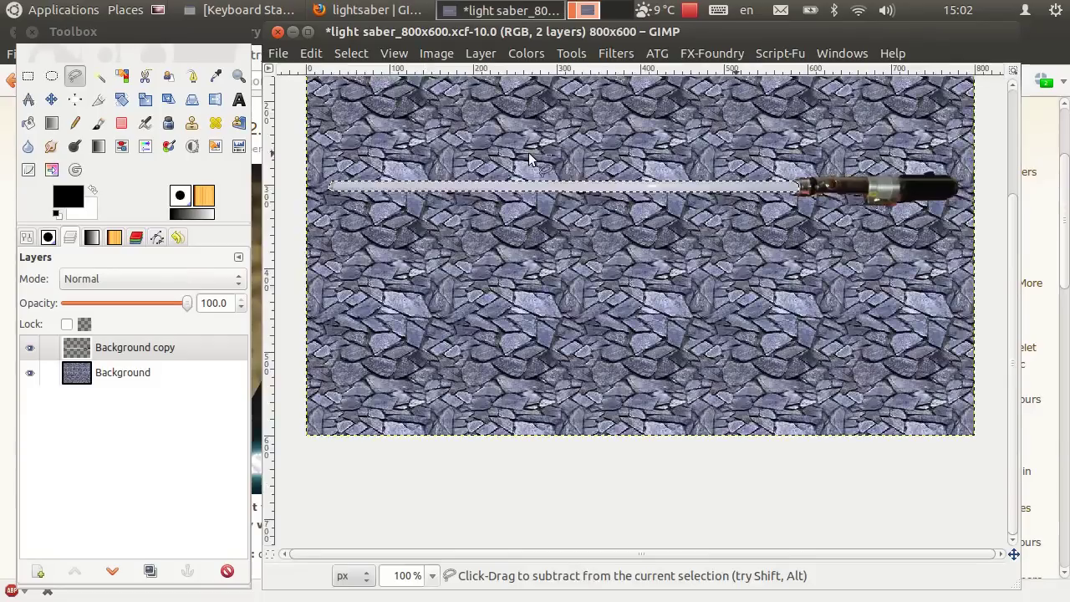
Run Script-Fu Lightsaber 1.3.0 with saber width 8, then hide the resulting LightSaber layer
click(766, 54)
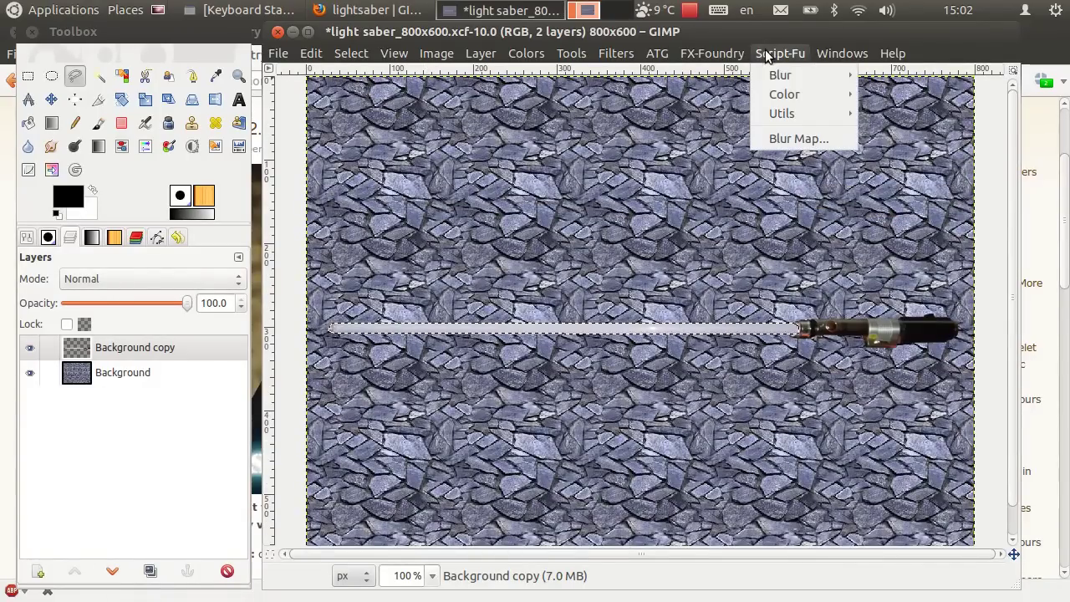
click(889, 75)
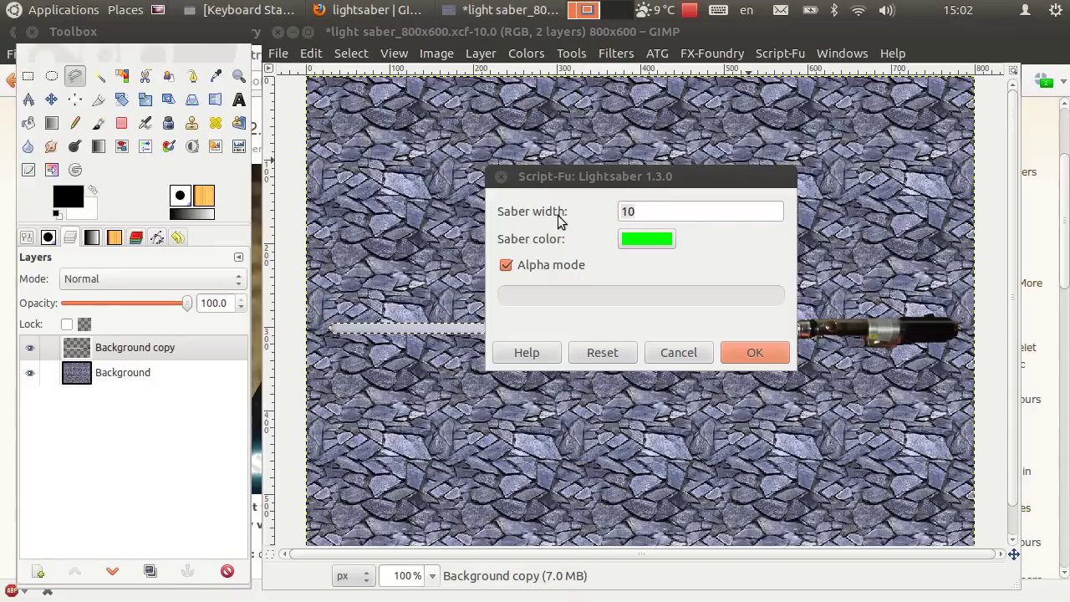
double_click(659, 215)
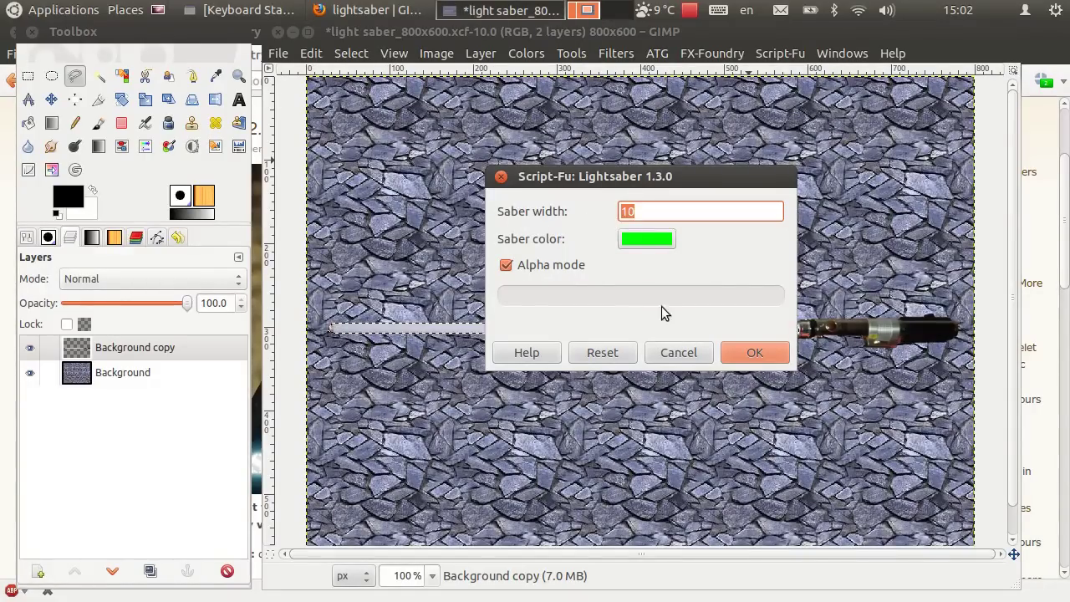
text(8)
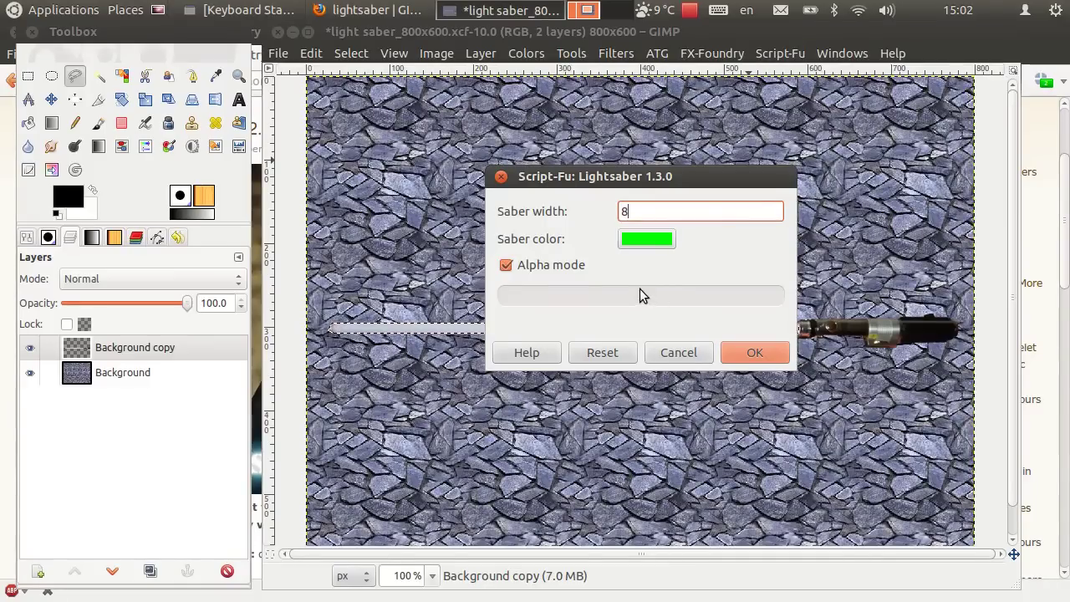
click(756, 354)
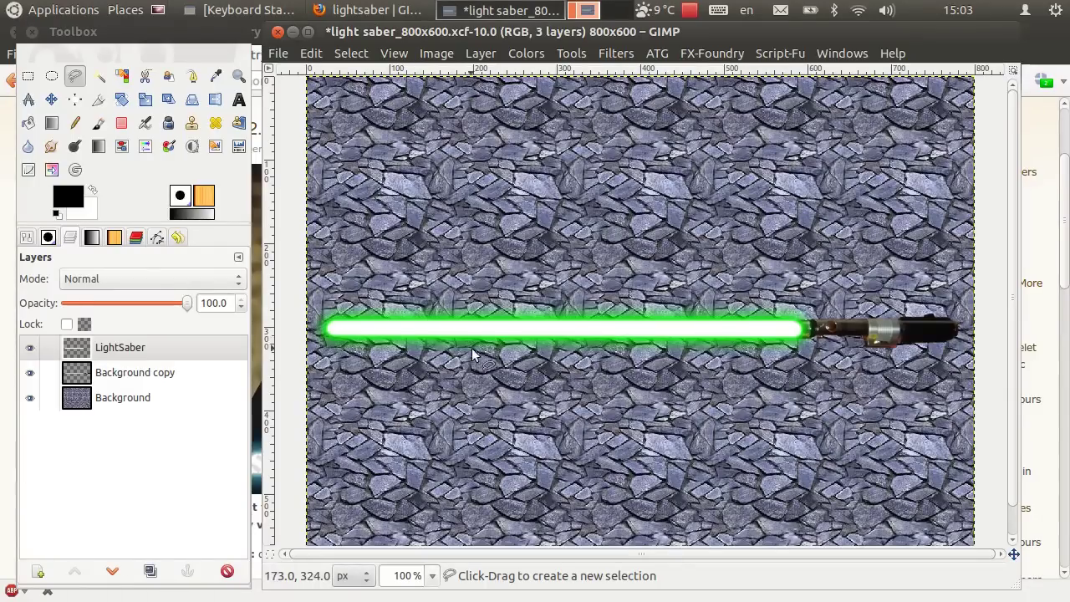
click(29, 348)
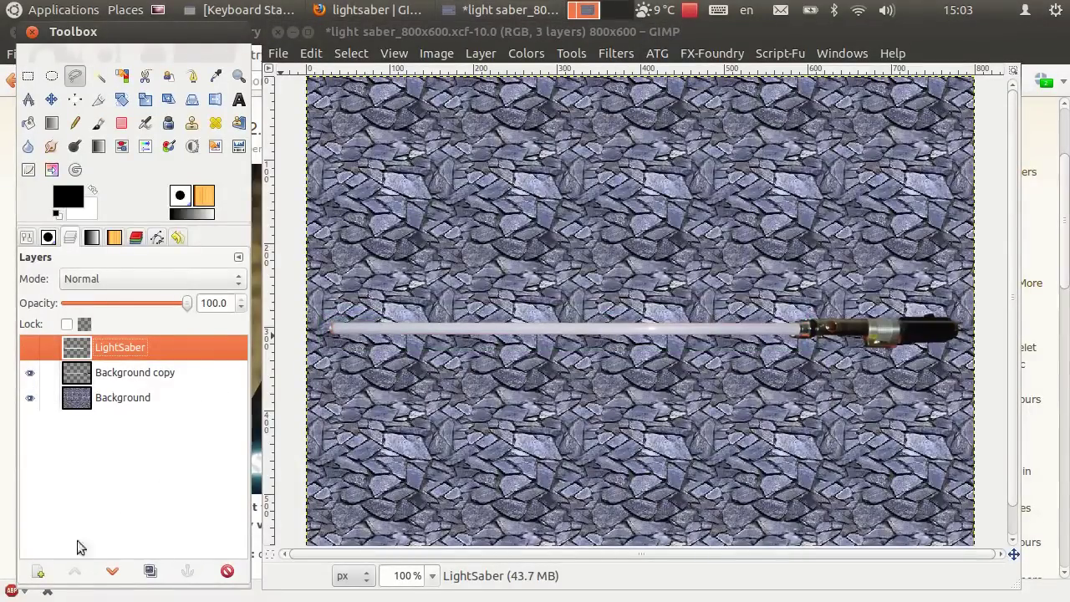
Add a new transparent layer and paint a straight black line from the hilt to the blade's end
click(37, 574)
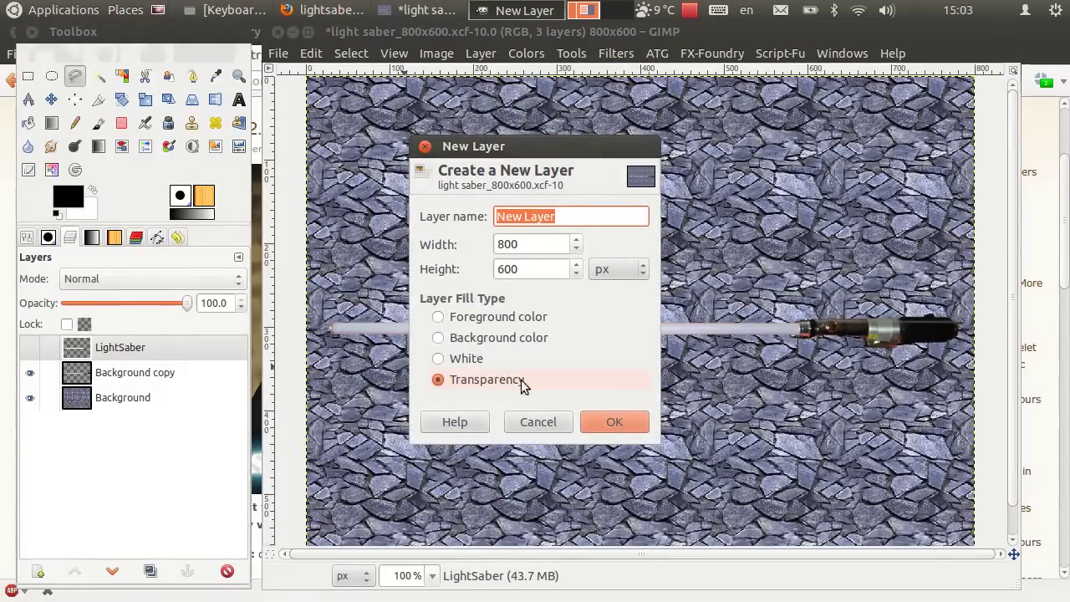
click(614, 421)
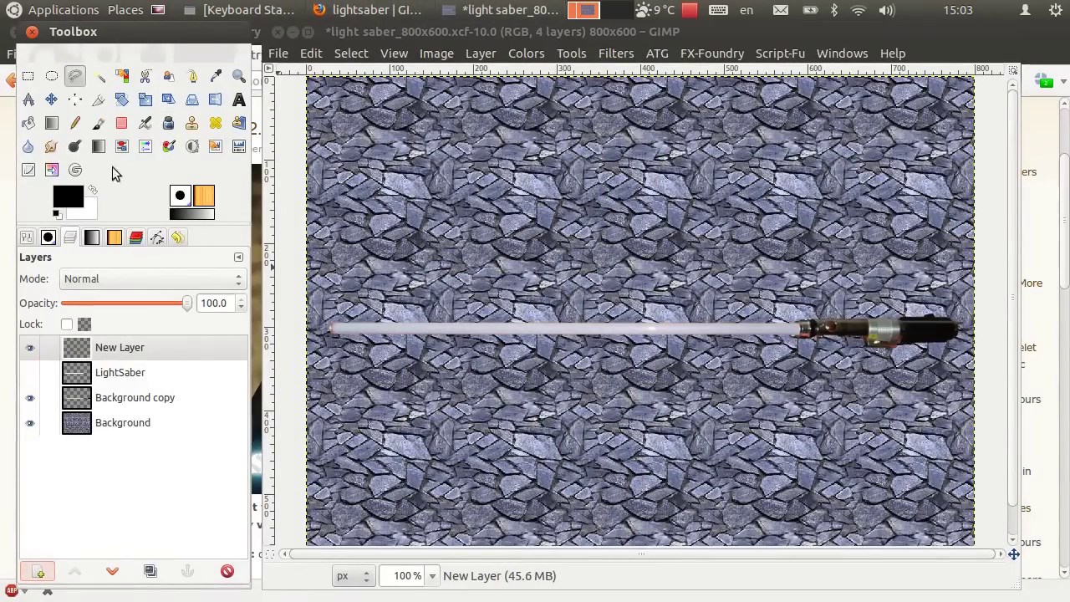
click(98, 123)
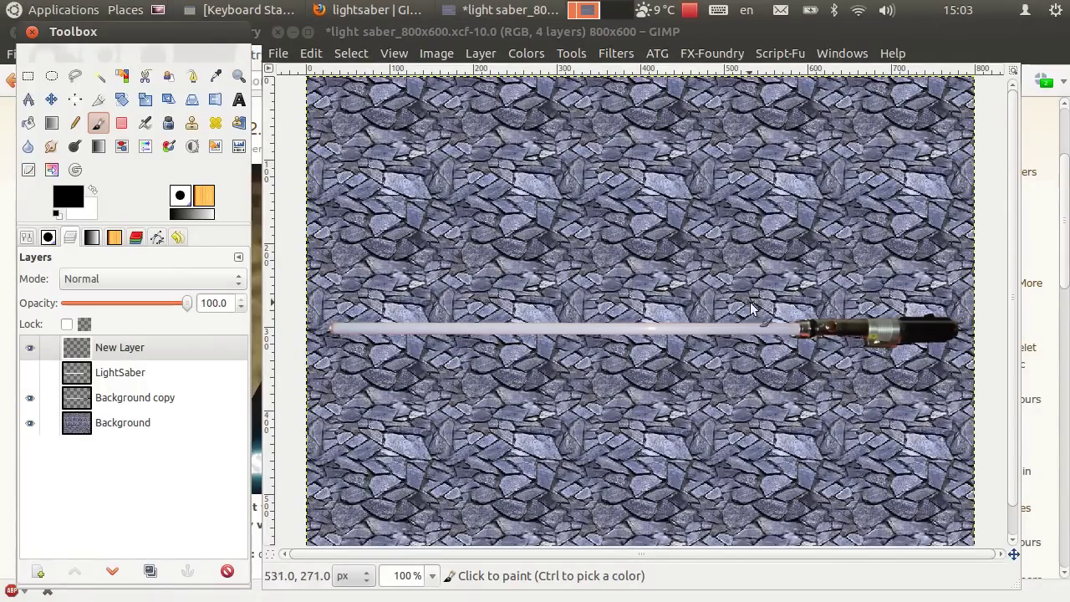
click(796, 334)
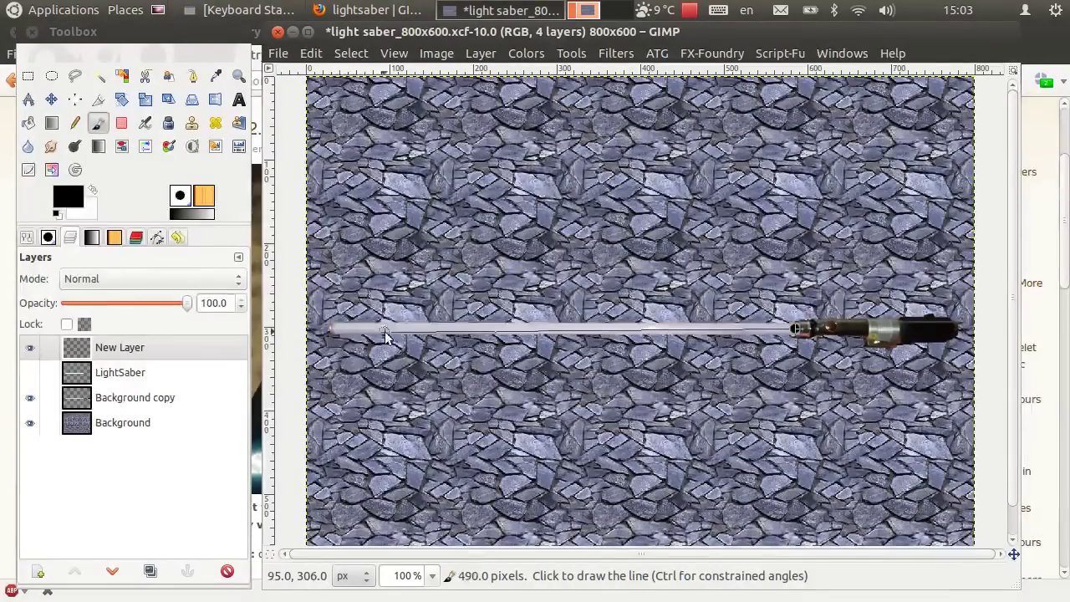
shift+click(336, 328)
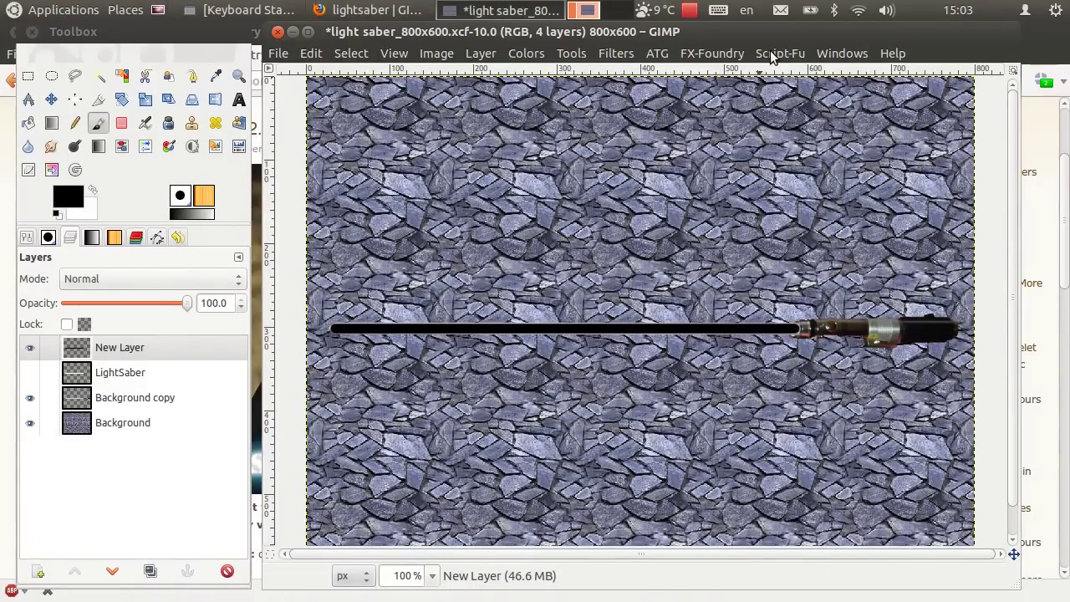
Open the RSS > LSE filter and set the core glow size to 0.8
click(616, 52)
mouse_move(622, 523)
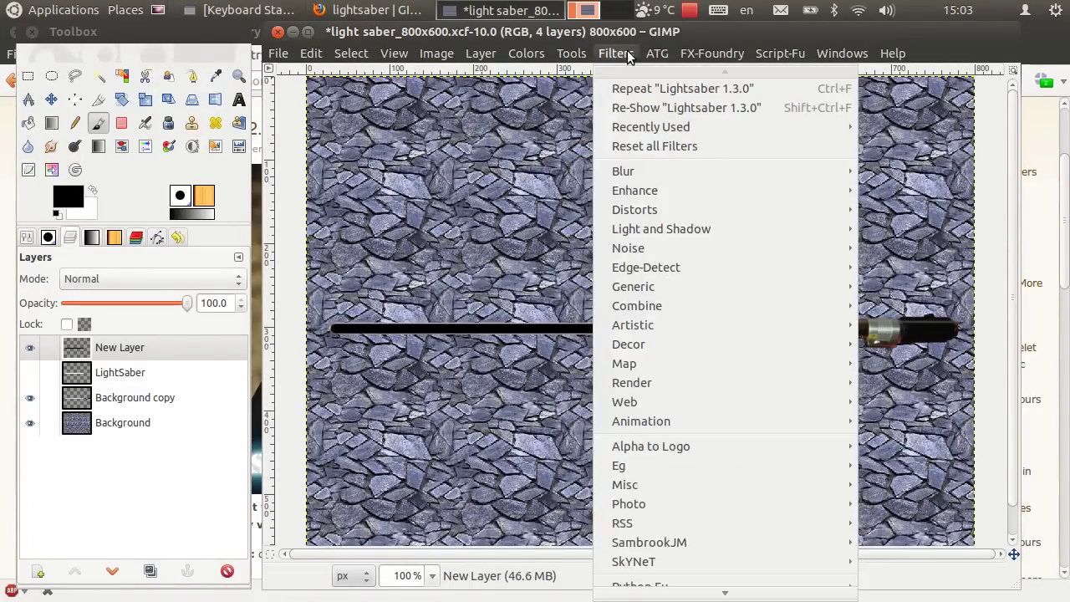
click(885, 523)
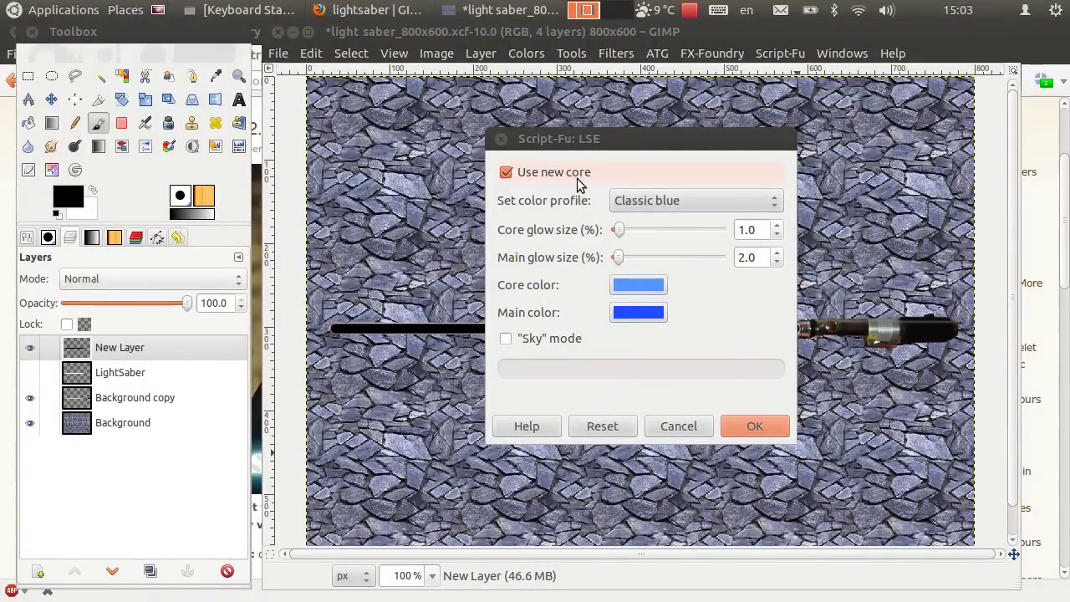
click(518, 178)
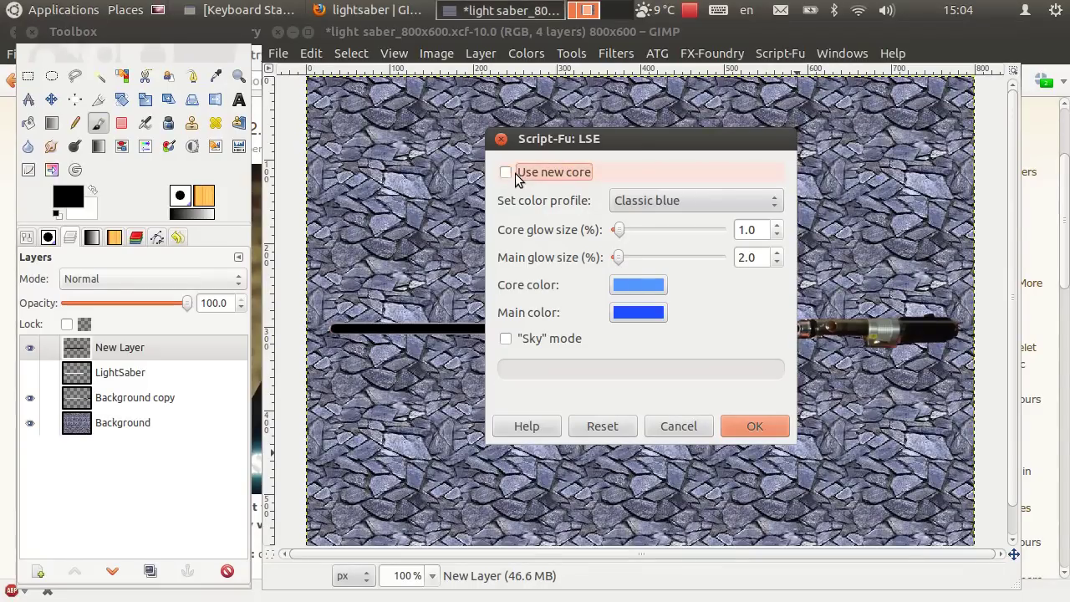
click(512, 176)
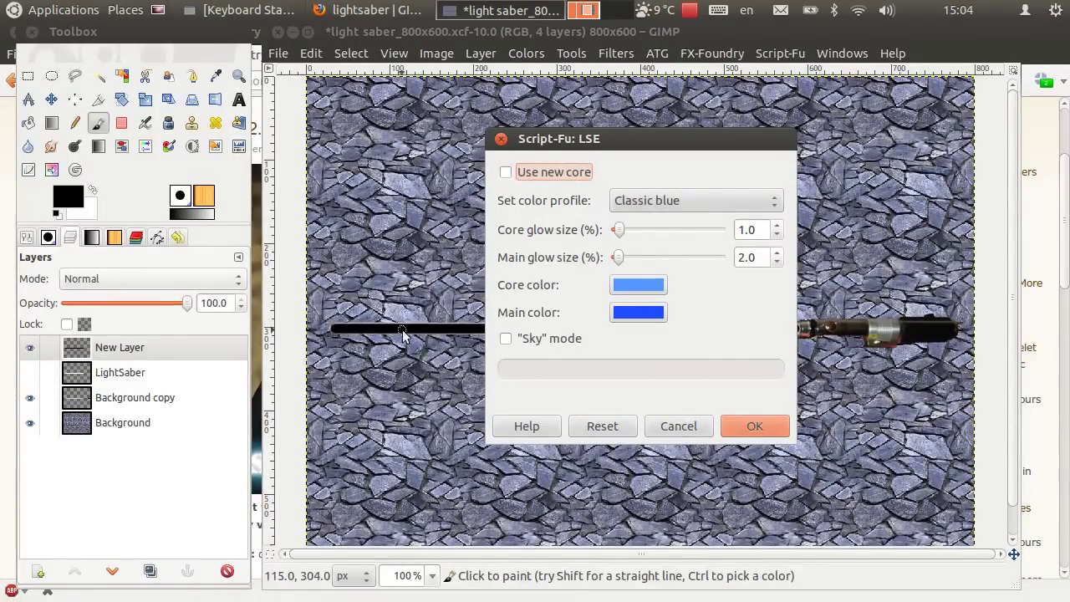
click(506, 172)
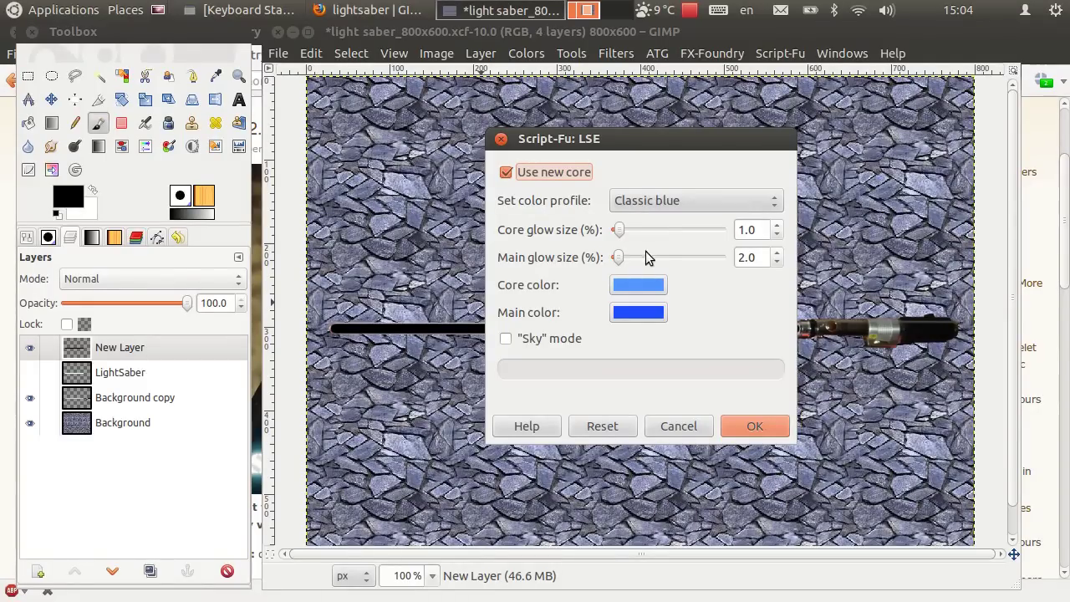
click(779, 260)
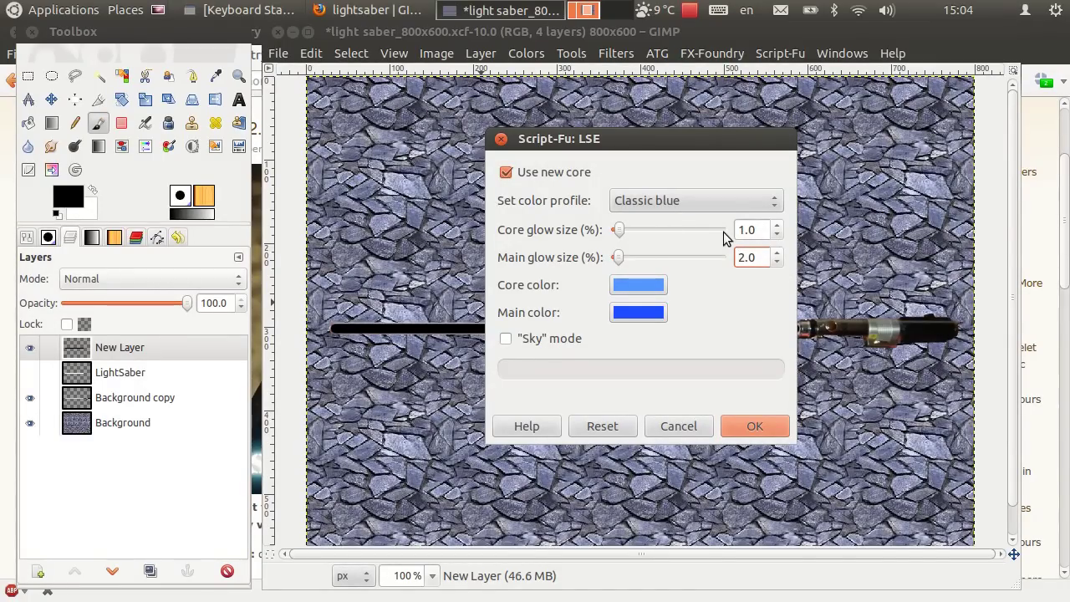
click(776, 238)
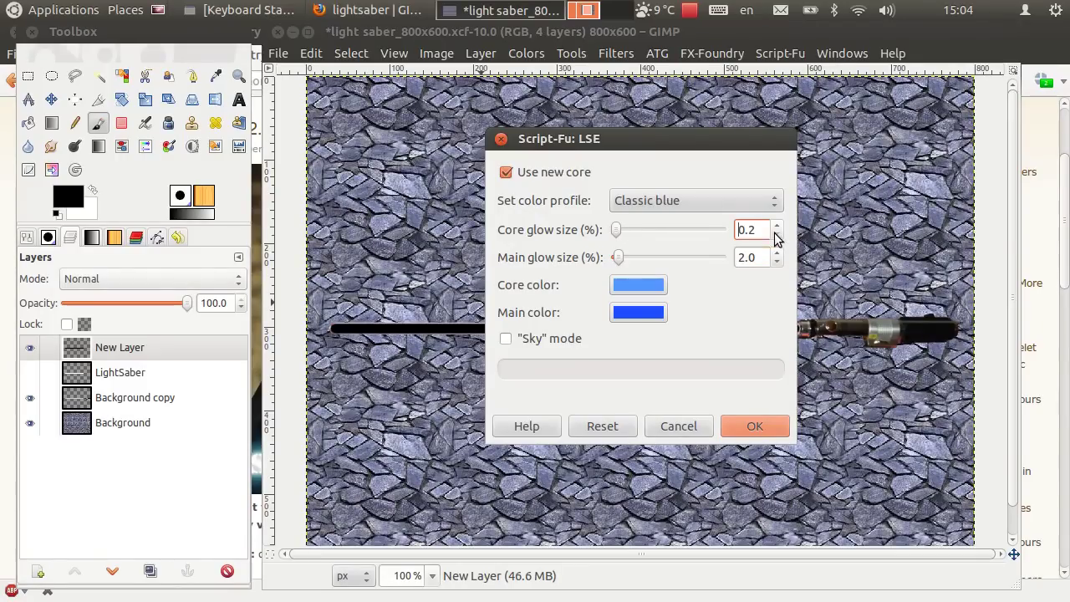
drag(763, 230, 708, 234)
text(8)
Apply the LSE glow with the Classic blue colour profile
click(719, 205)
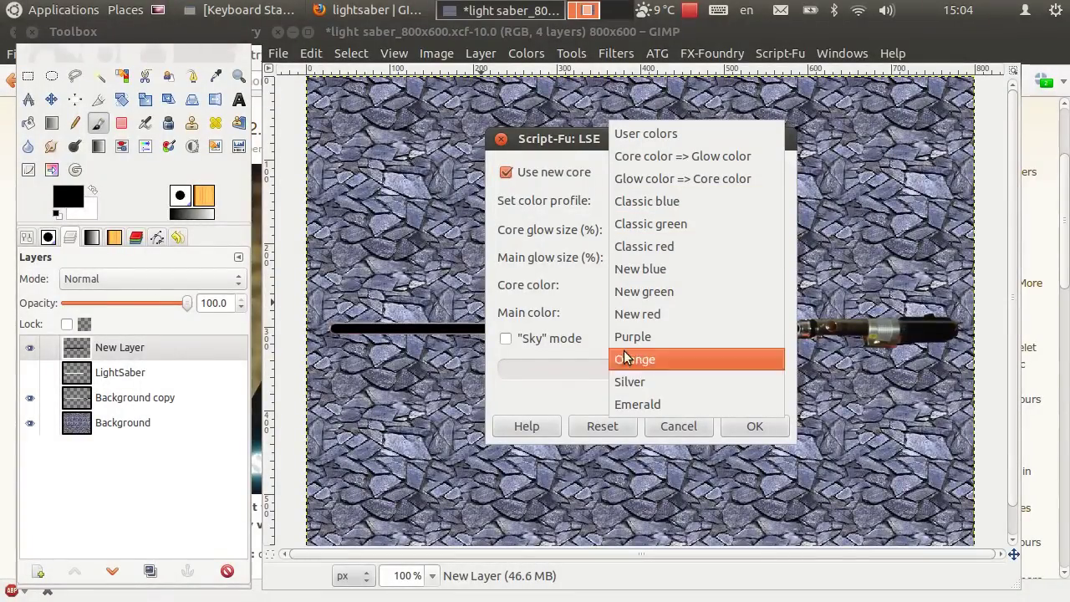
click(580, 291)
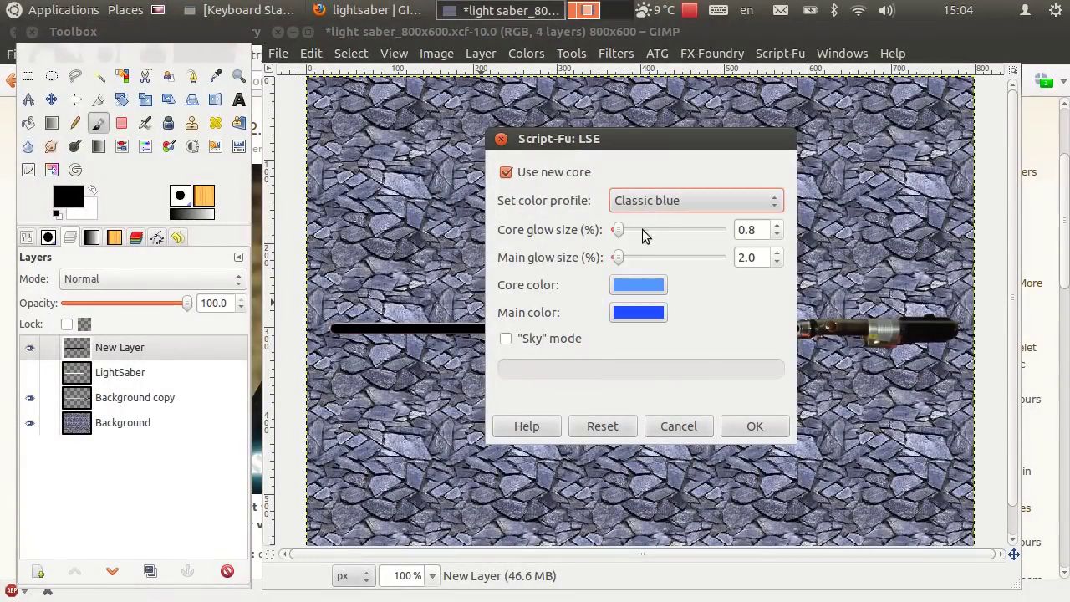
click(658, 207)
click(660, 136)
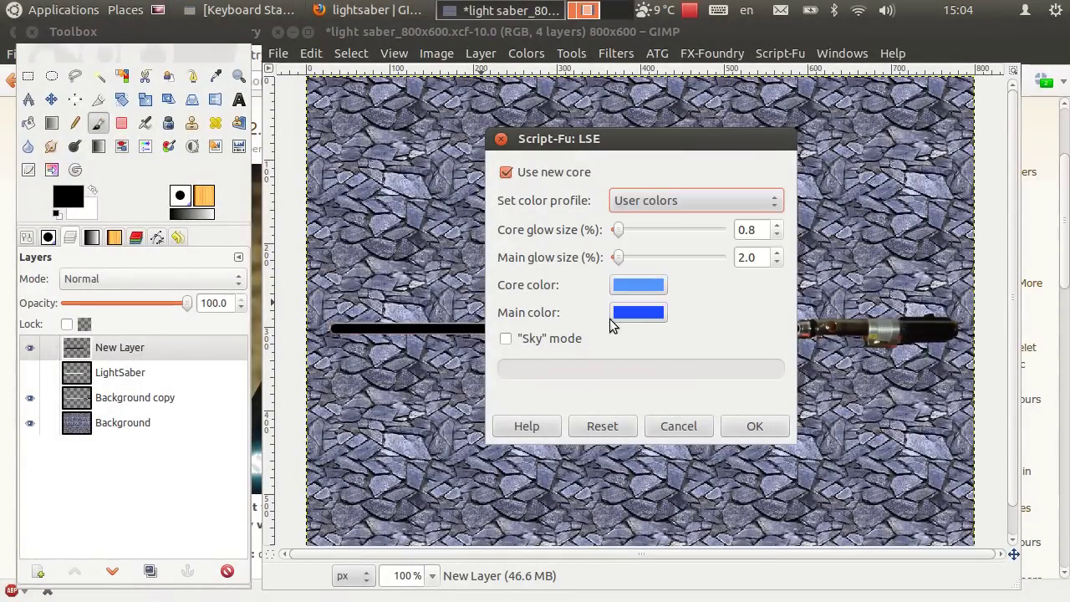
click(627, 287)
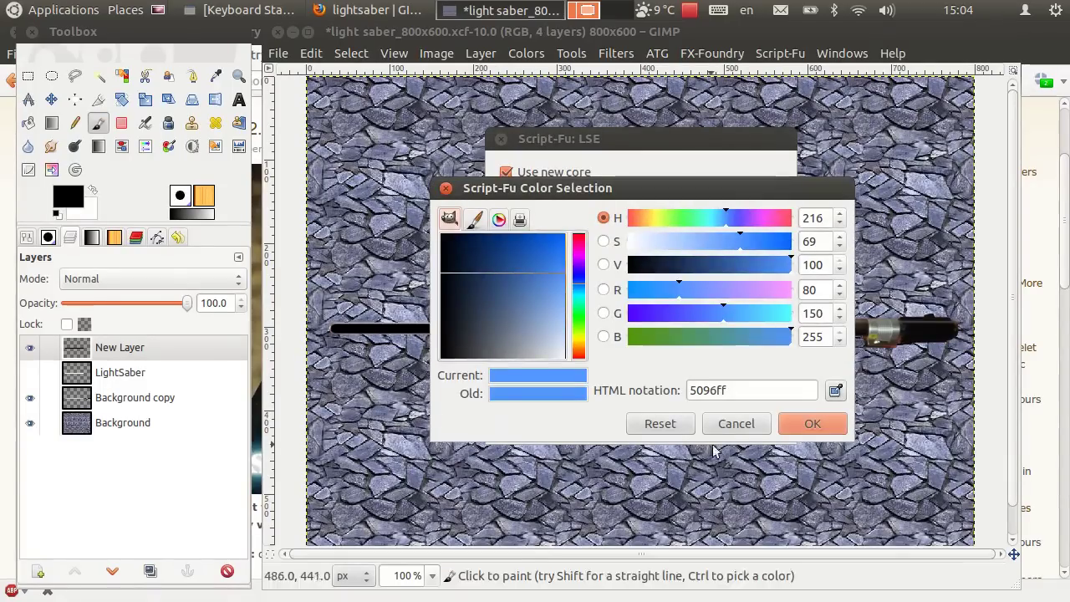
click(726, 423)
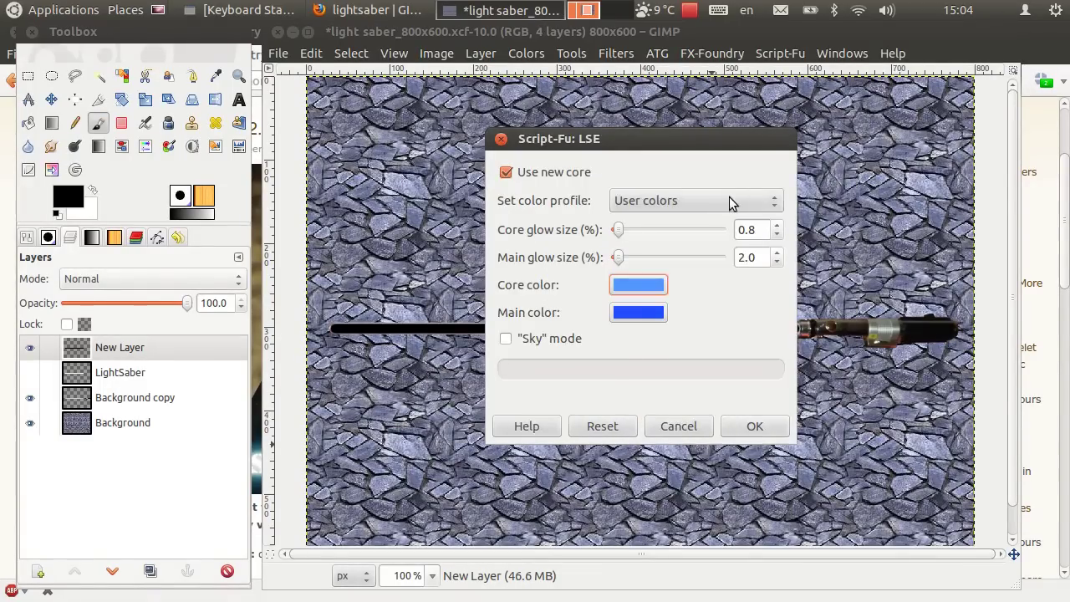
click(731, 203)
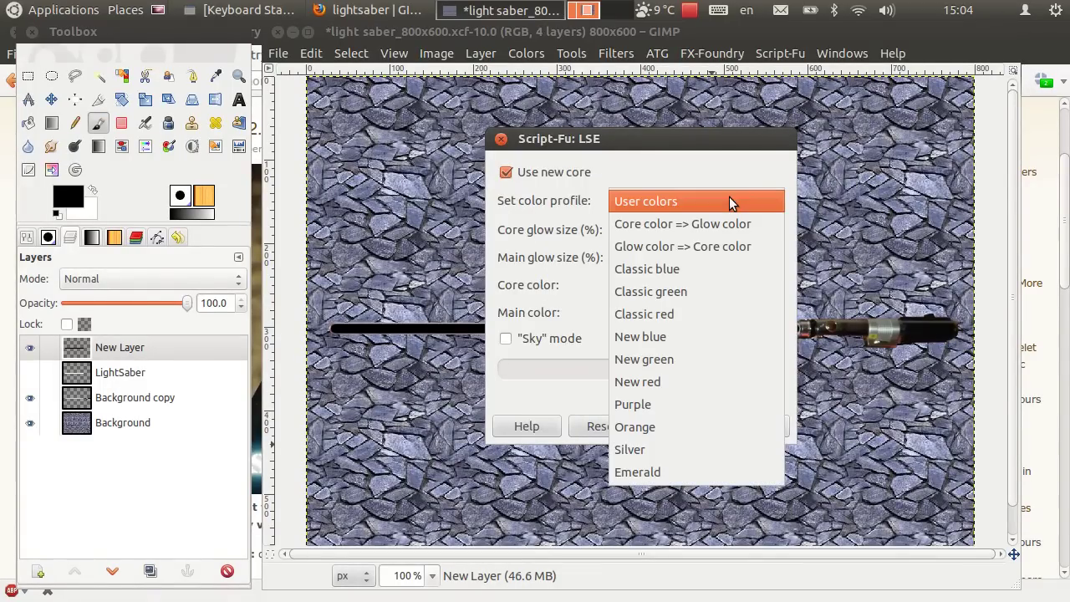
click(703, 267)
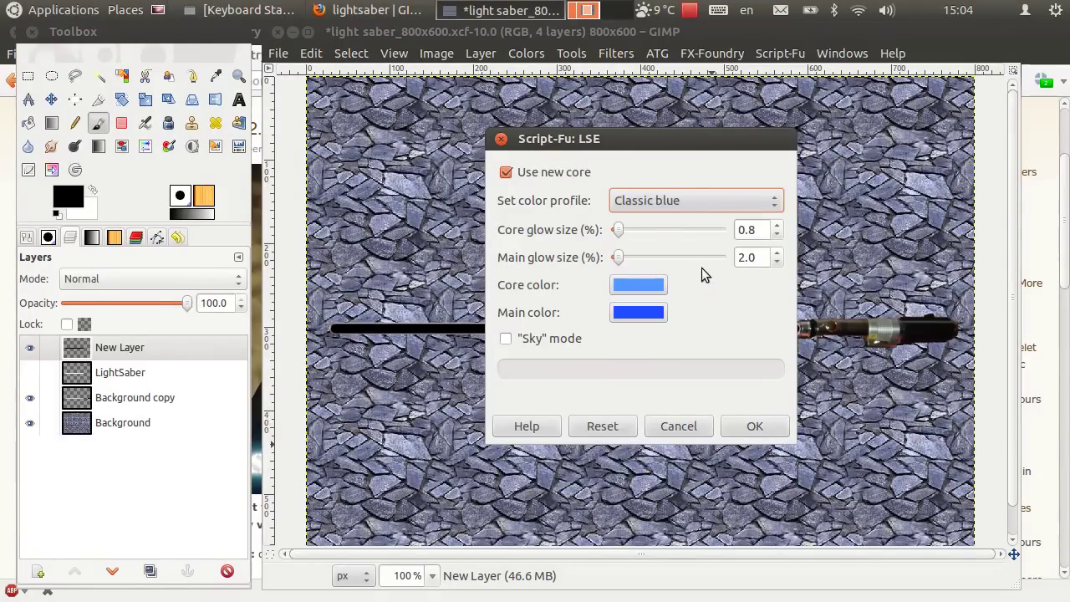
click(755, 427)
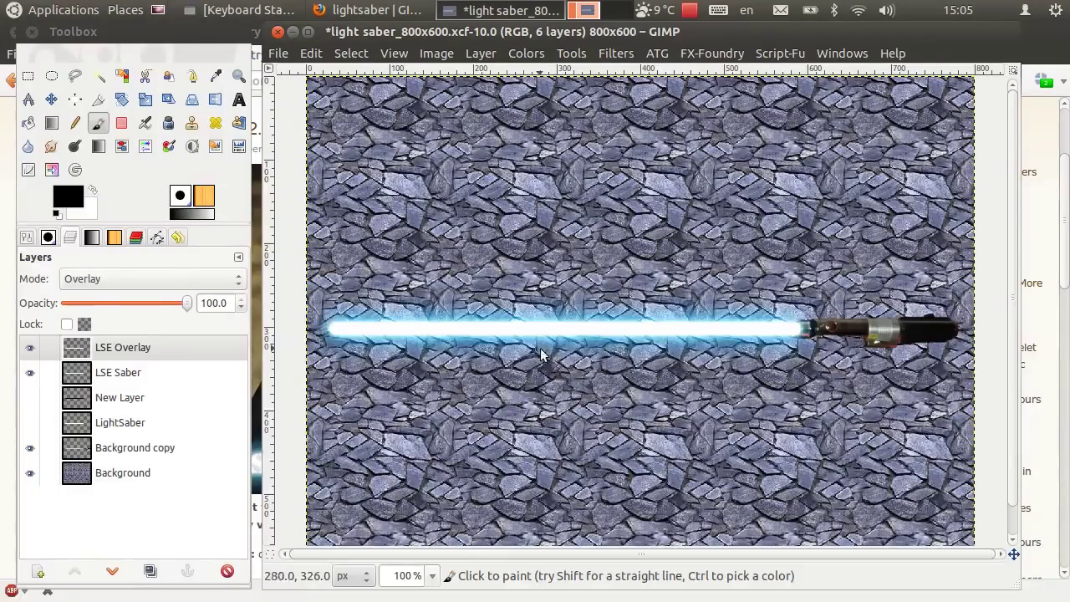
Hide the LSE Overlay and LSE Saber layers
click(129, 373)
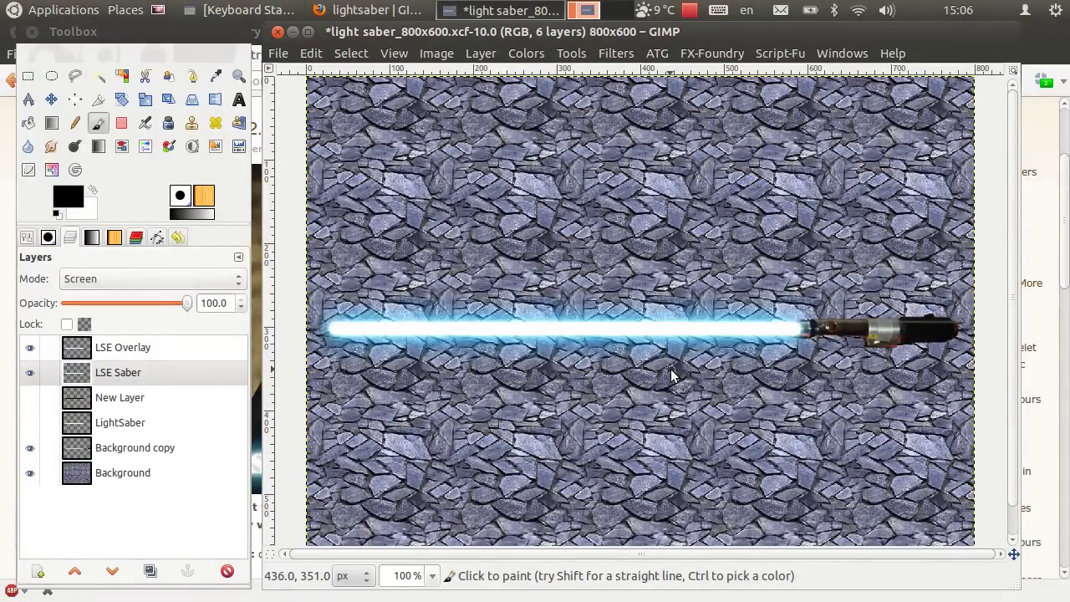
click(29, 347)
click(30, 372)
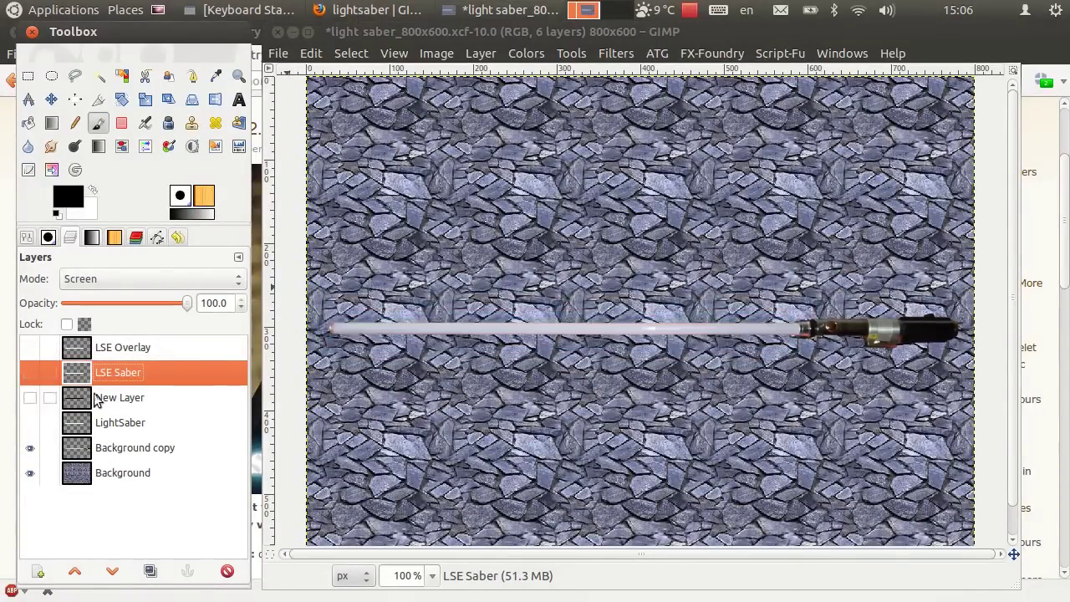
click(79, 349)
Add a new transparent layer and paint a wavy black stroke across the lower wall
click(37, 569)
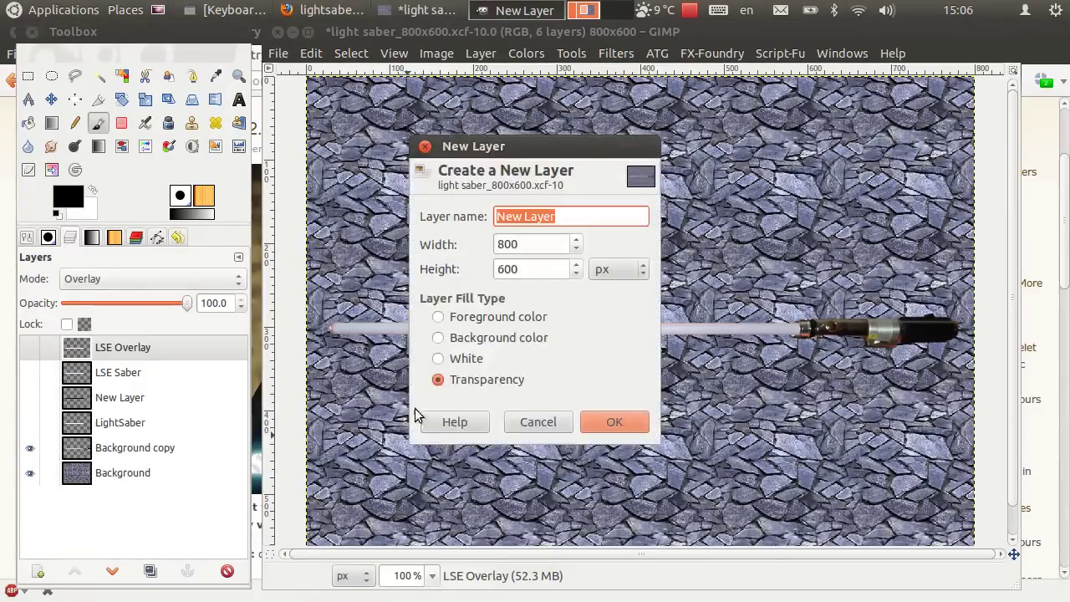
click(614, 421)
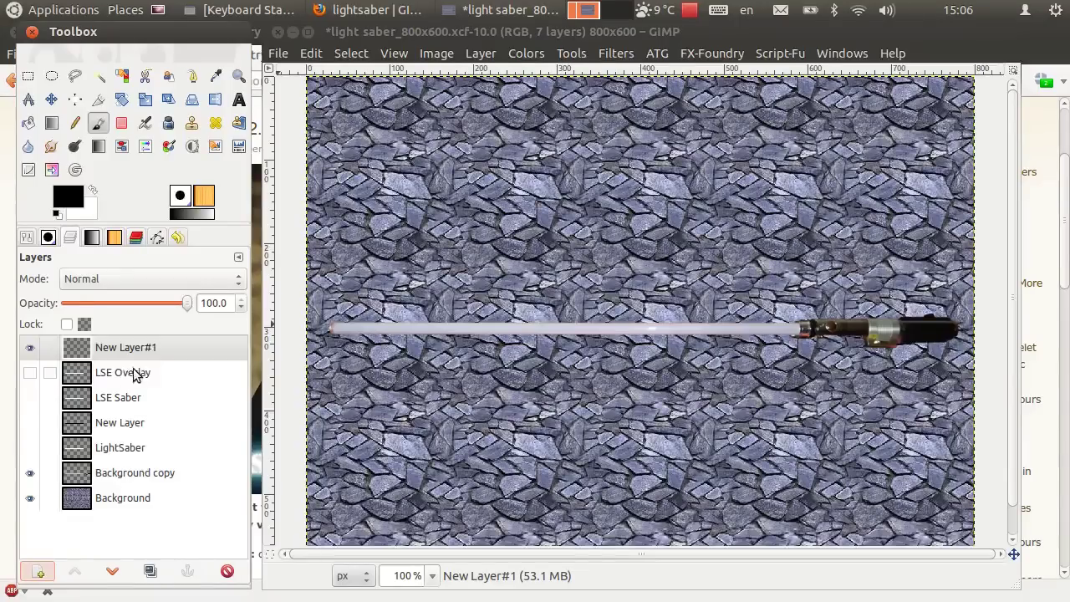
click(30, 373)
click(30, 398)
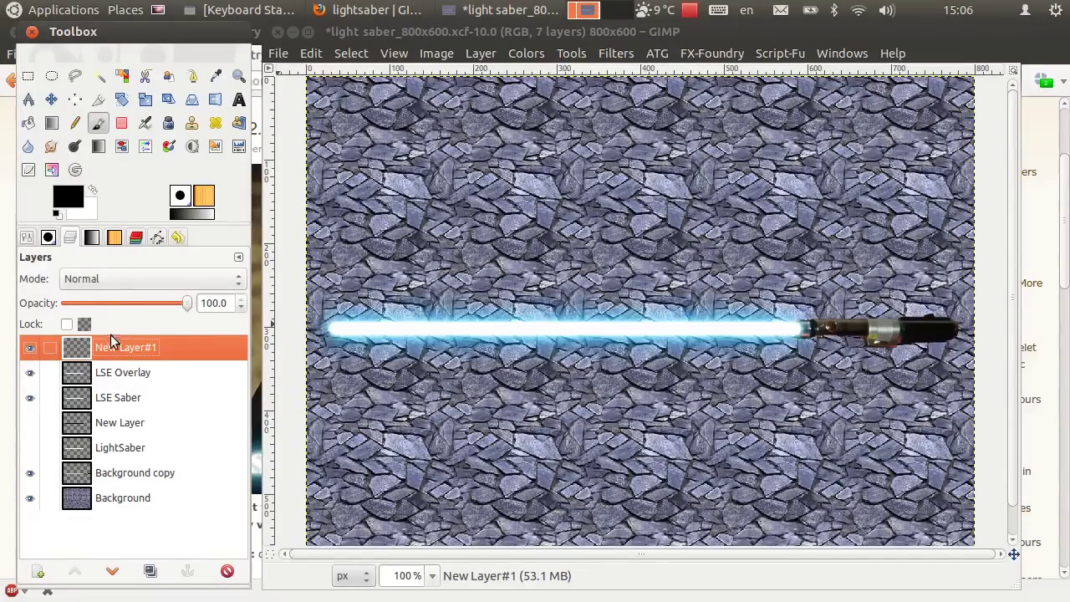
key(ctrl+z)
key(ctrl+z)
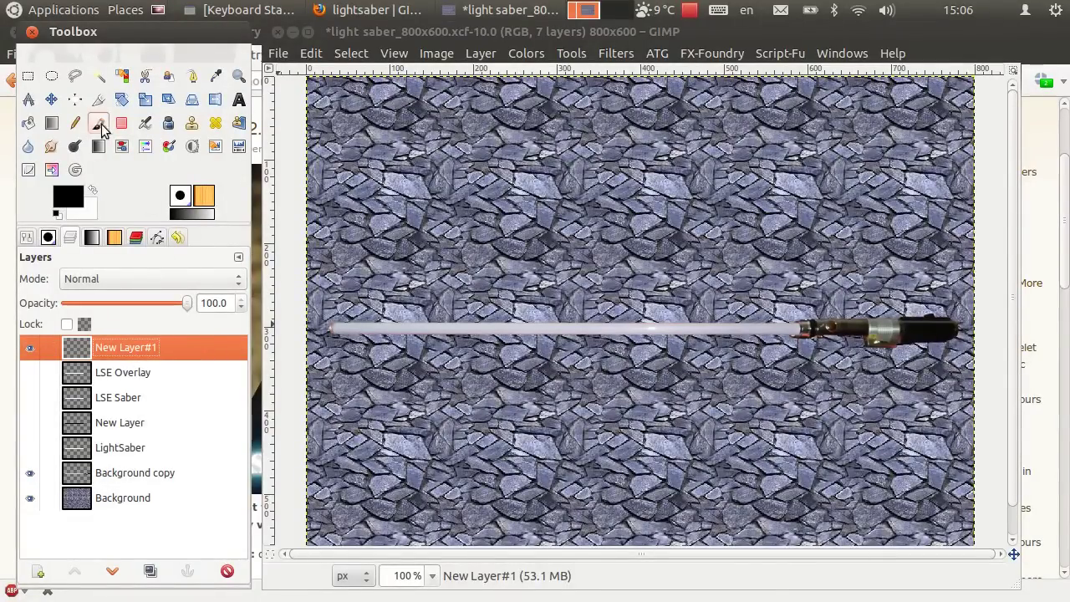
mouse_move(334, 455)
mouse_down()
mouse_move(707, 473)
mouse_move(869, 455)
mouse_up()
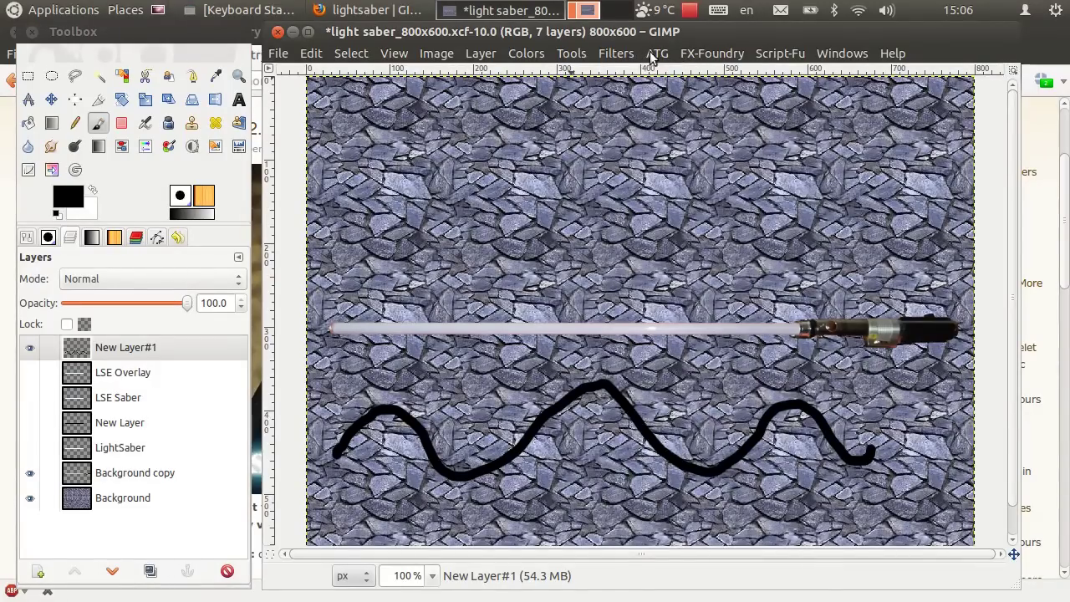
Apply LSE with the Purple profile, then delete the LSE Overlay#1 and LSE Saber#1 layers
click(618, 53)
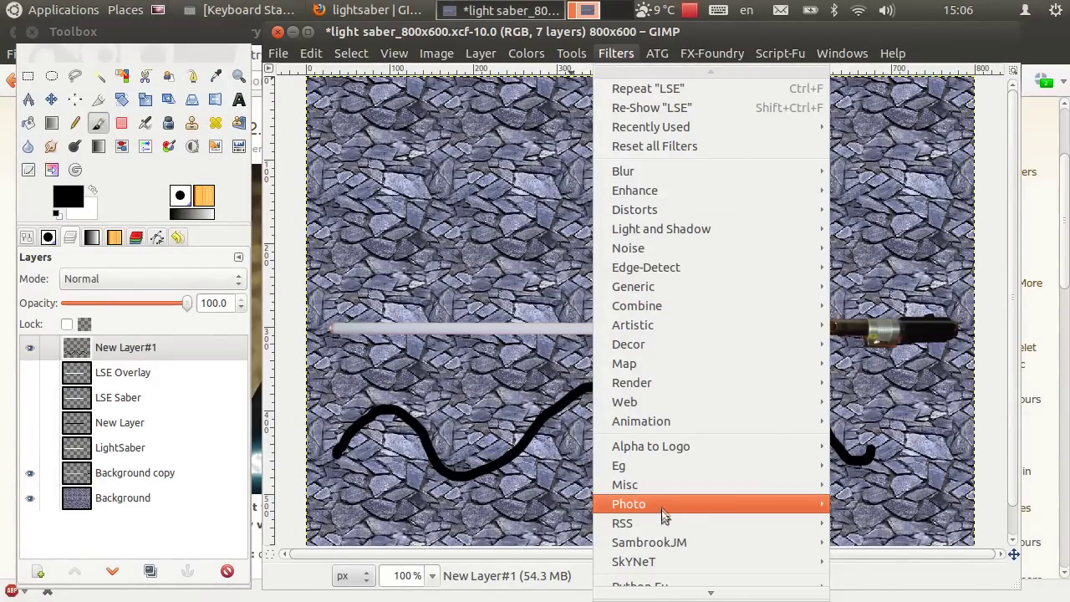
mouse_move(622, 524)
click(882, 523)
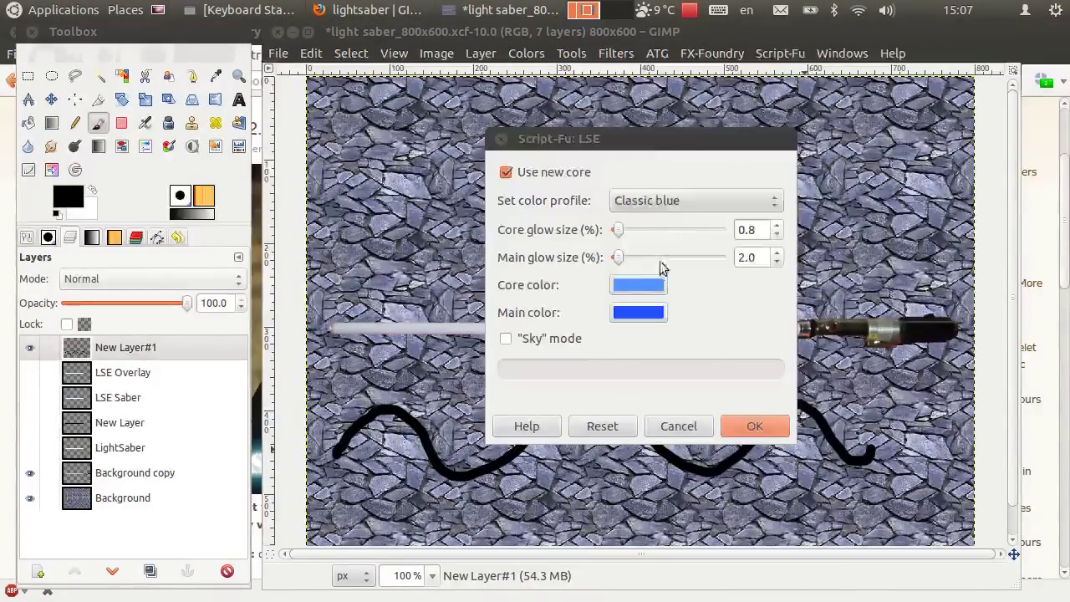
click(666, 200)
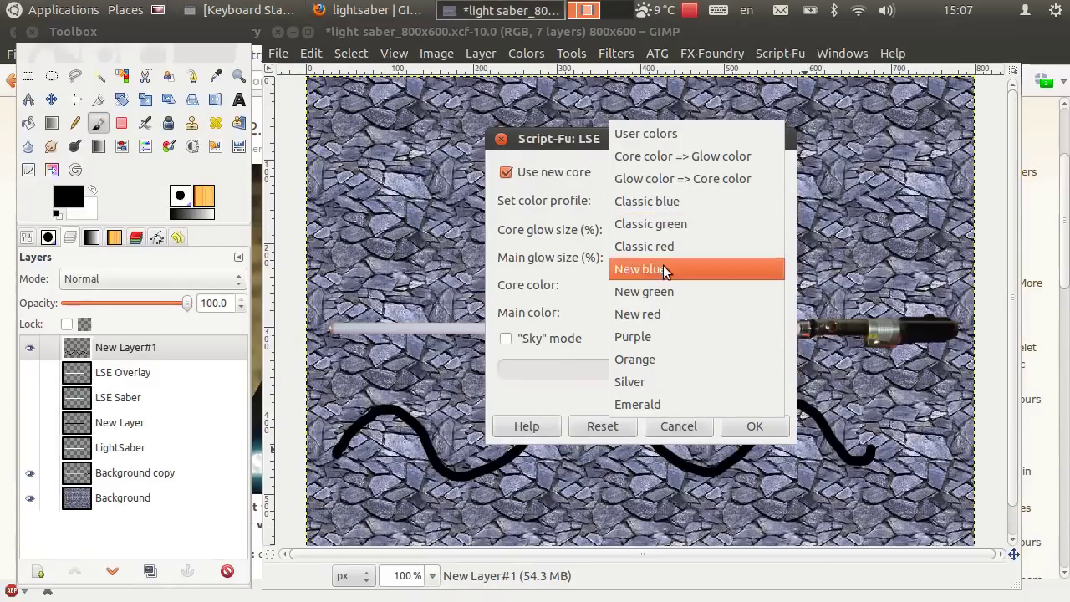
click(658, 338)
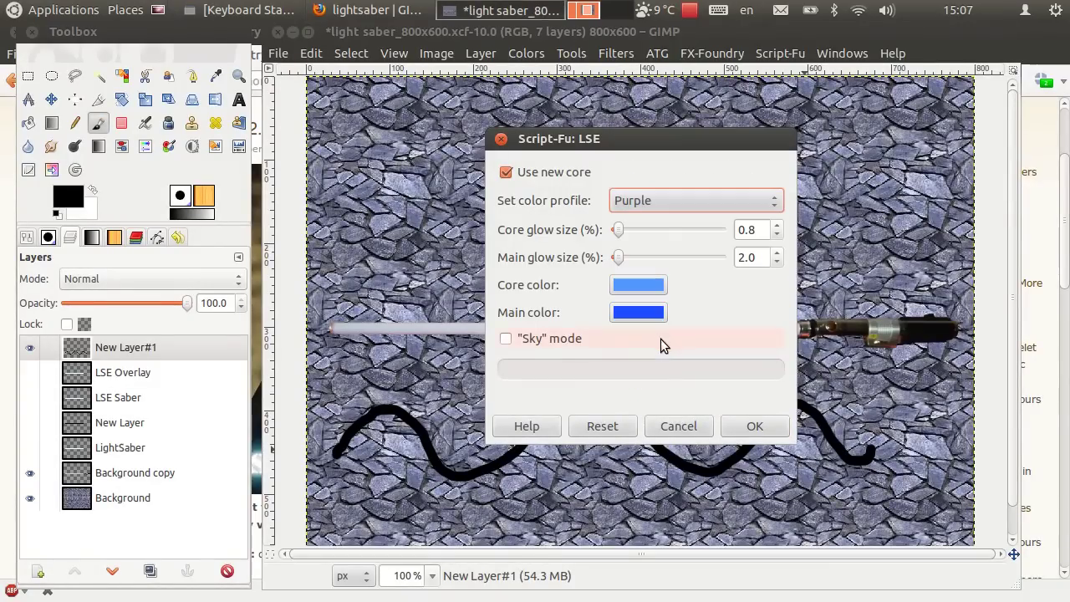
click(773, 428)
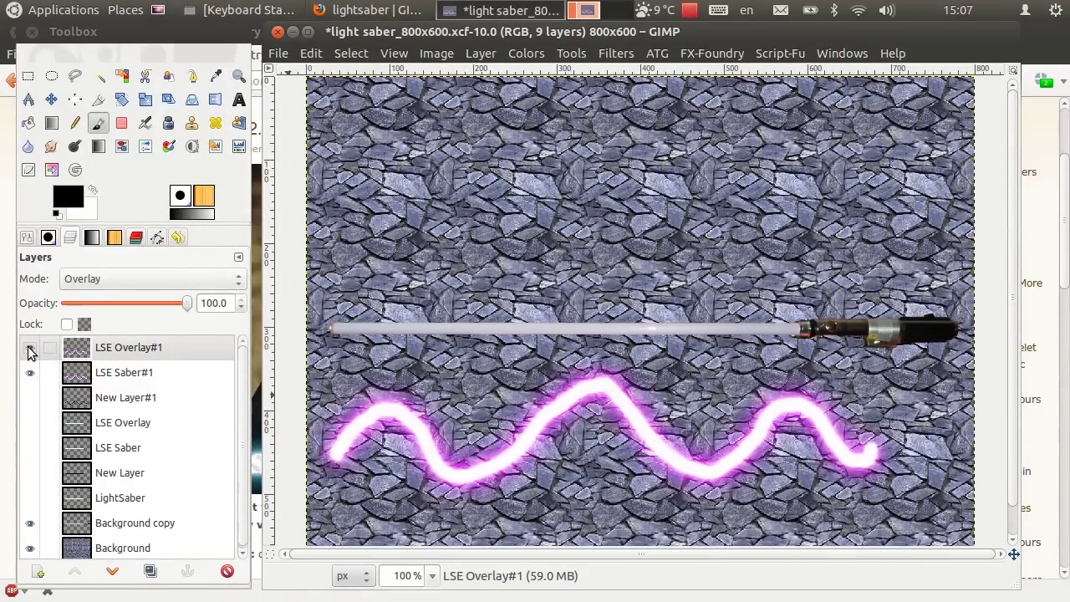
click(227, 570)
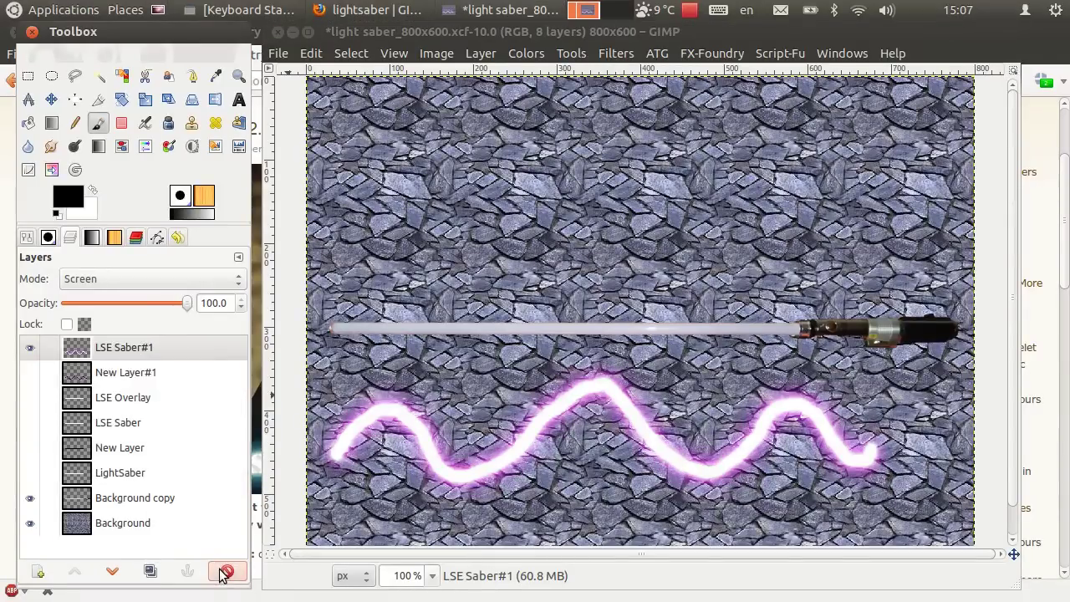
click(226, 571)
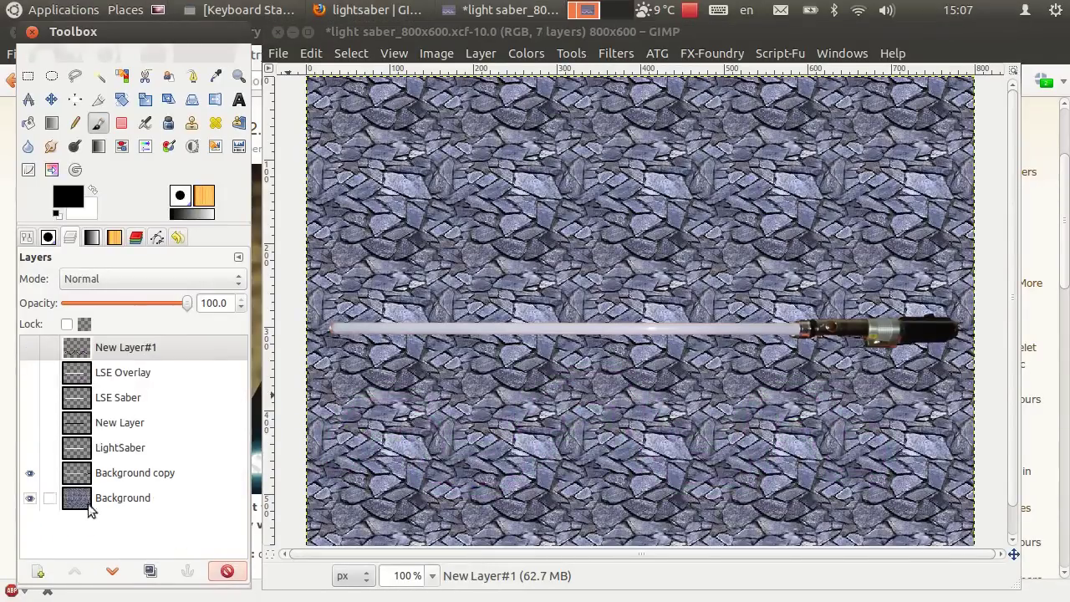
Delete the wavy-stroke layer and add a fresh transparent New Layer#1 on top
click(23, 353)
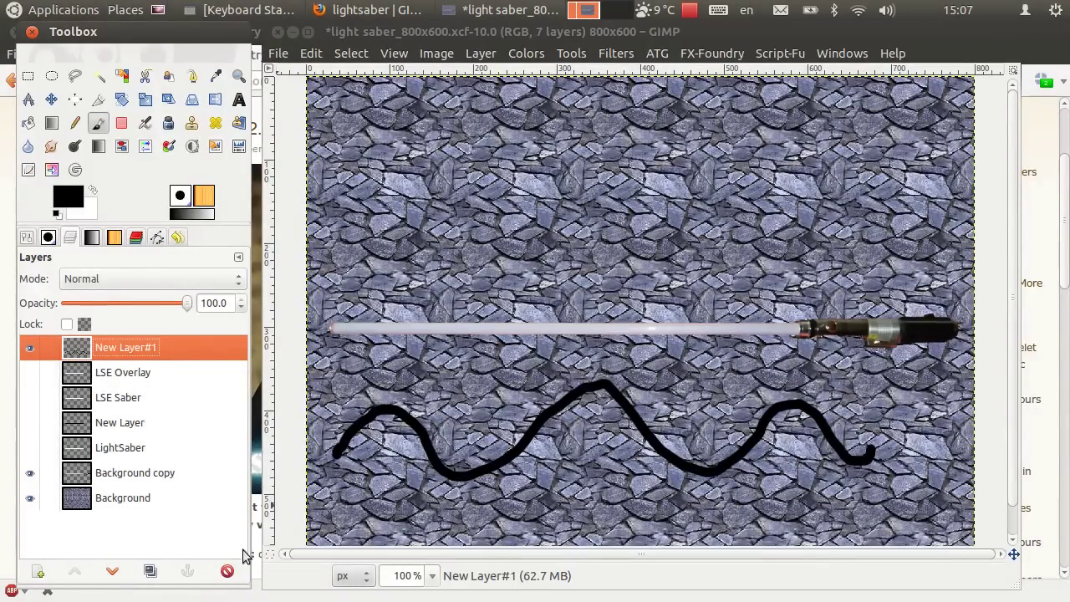
click(226, 570)
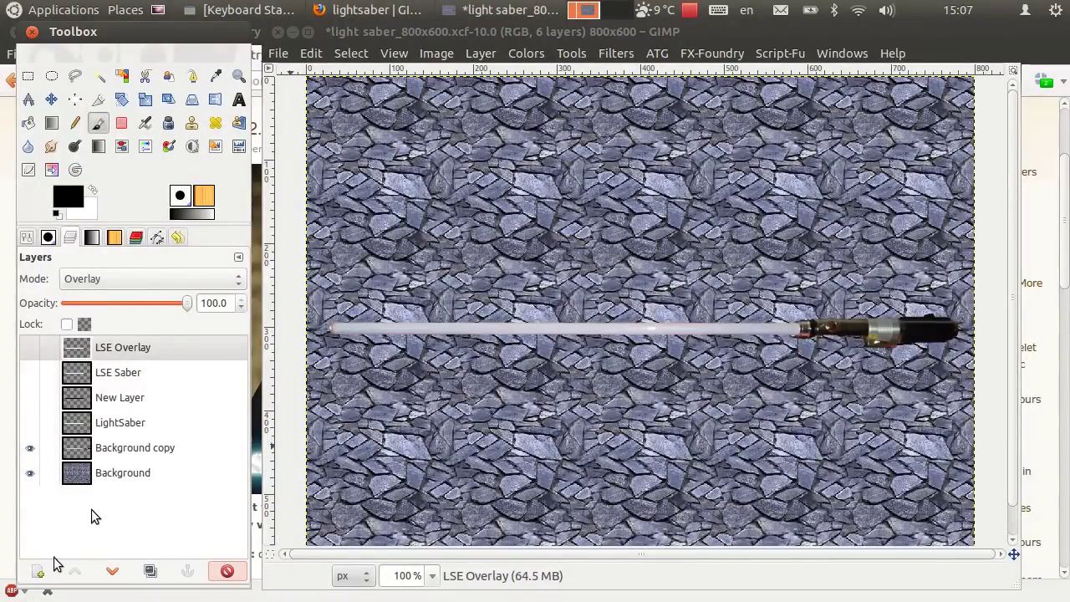
click(38, 571)
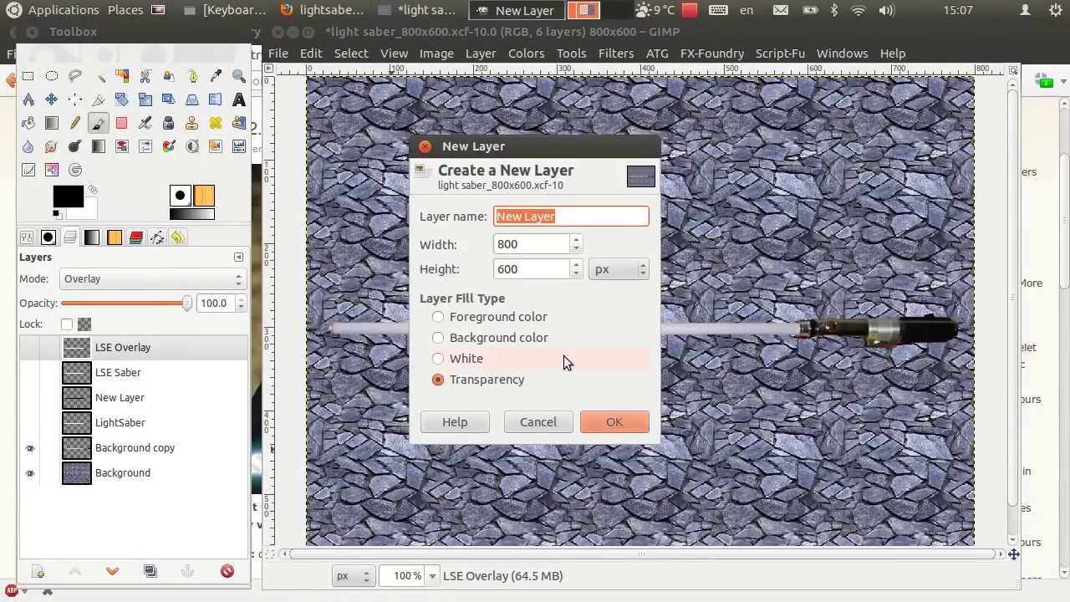
click(603, 422)
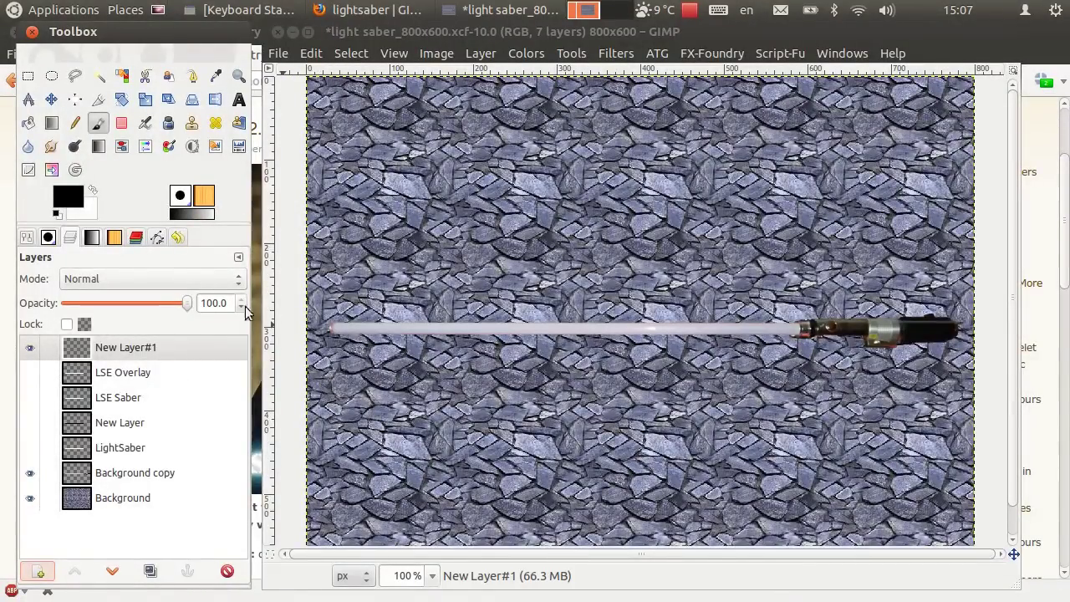
click(238, 100)
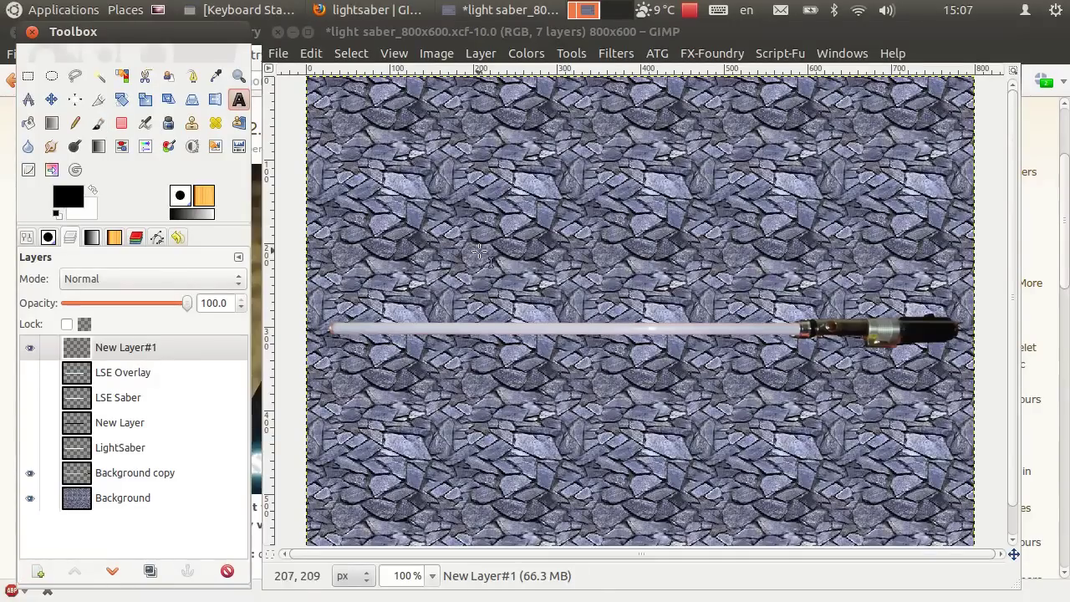
Add the text 'Gimp' below the blade at size 158
double_click(239, 99)
click(458, 374)
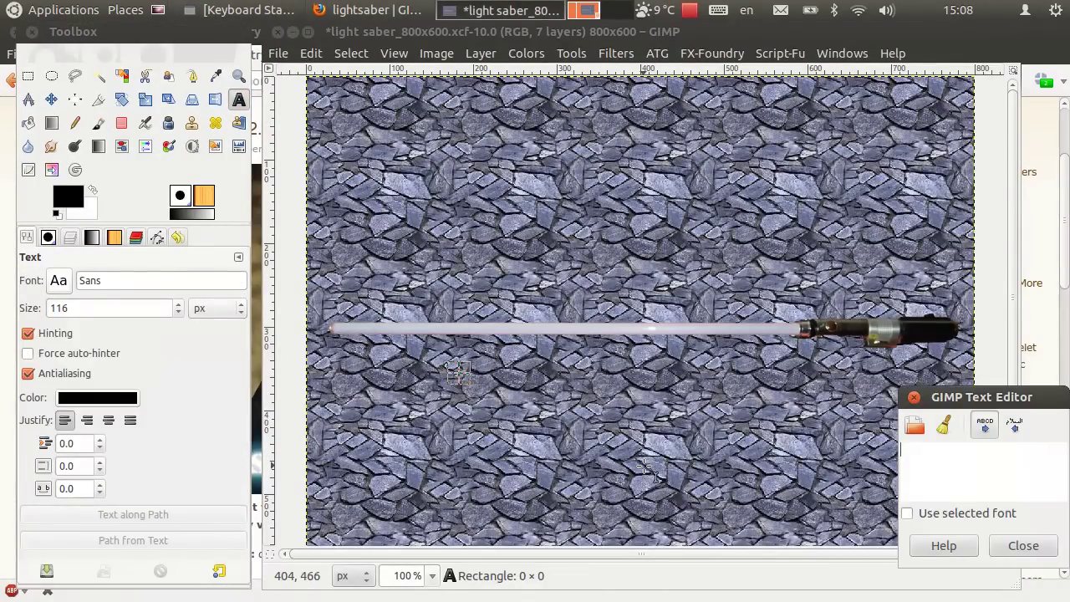
text(Gimp)
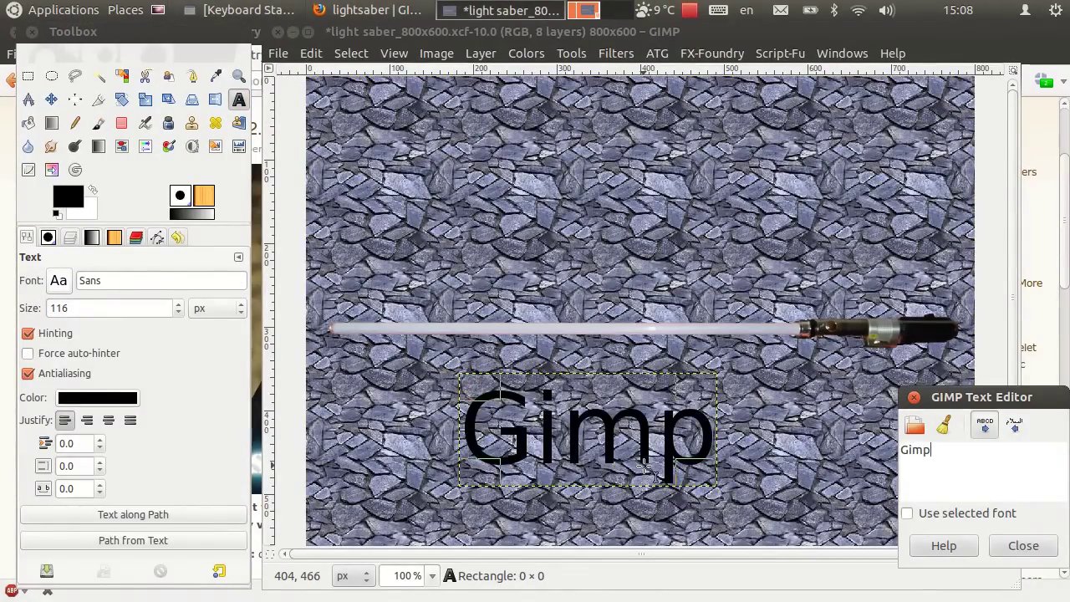
click(1022, 546)
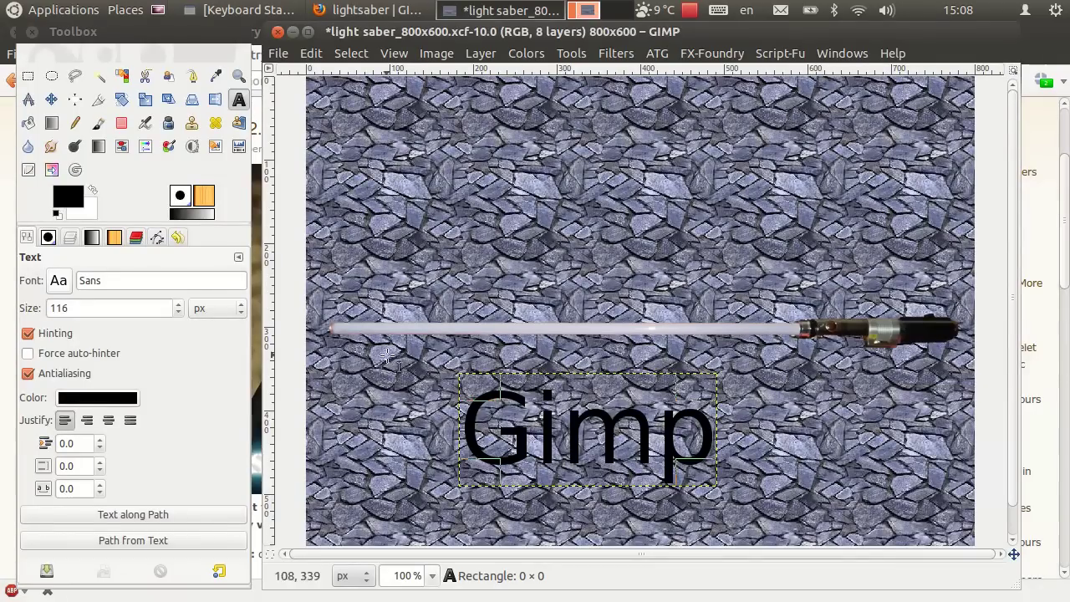
click(178, 304)
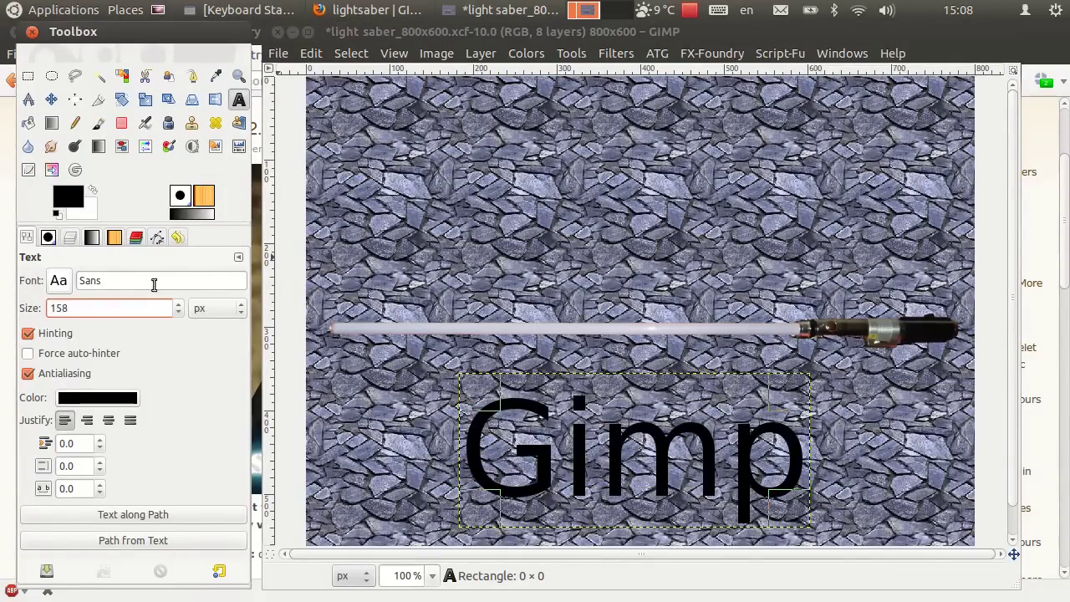
Discard the text information so the Gimp text becomes a plain layer
click(70, 238)
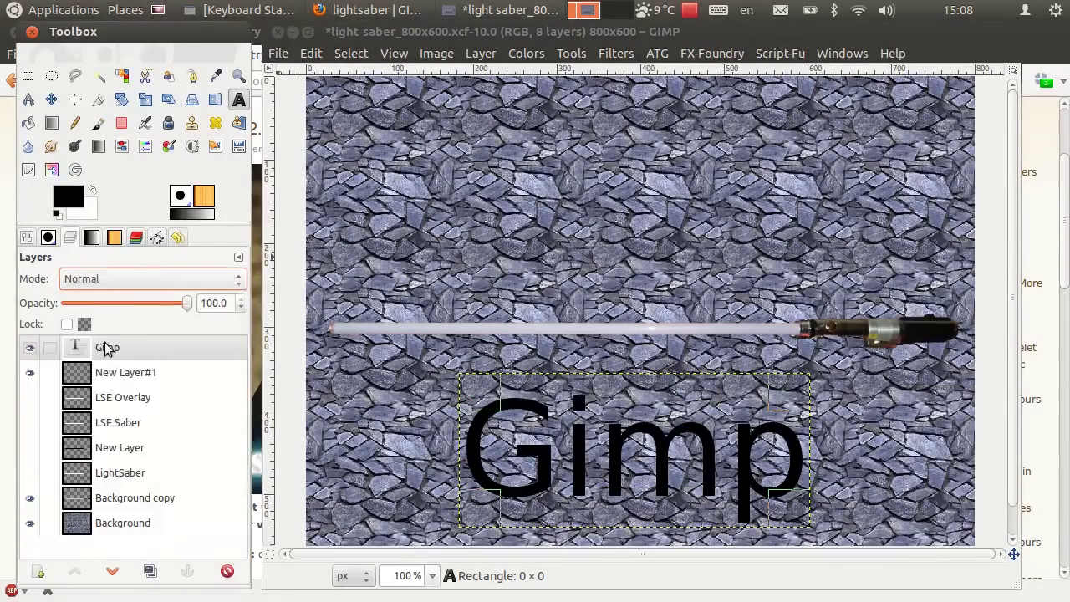
right_click(105, 350)
click(191, 185)
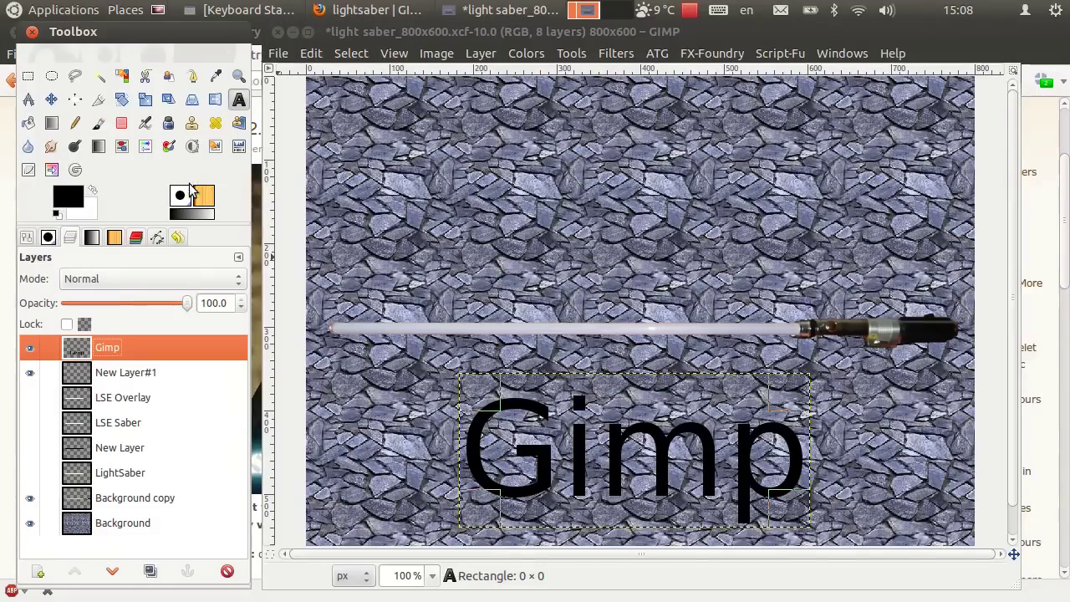
right_click(113, 347)
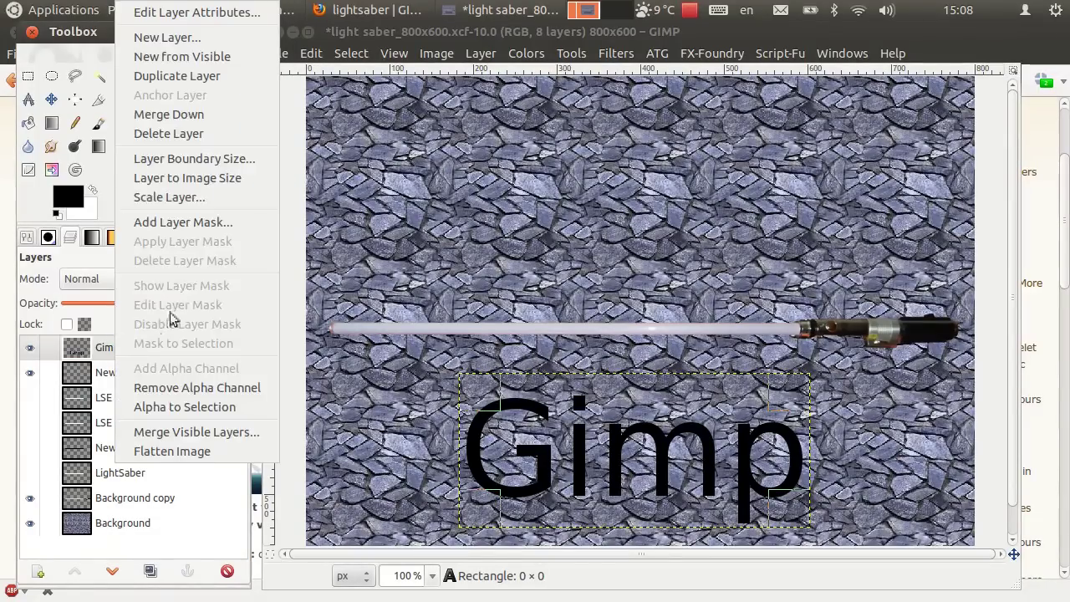
click(188, 197)
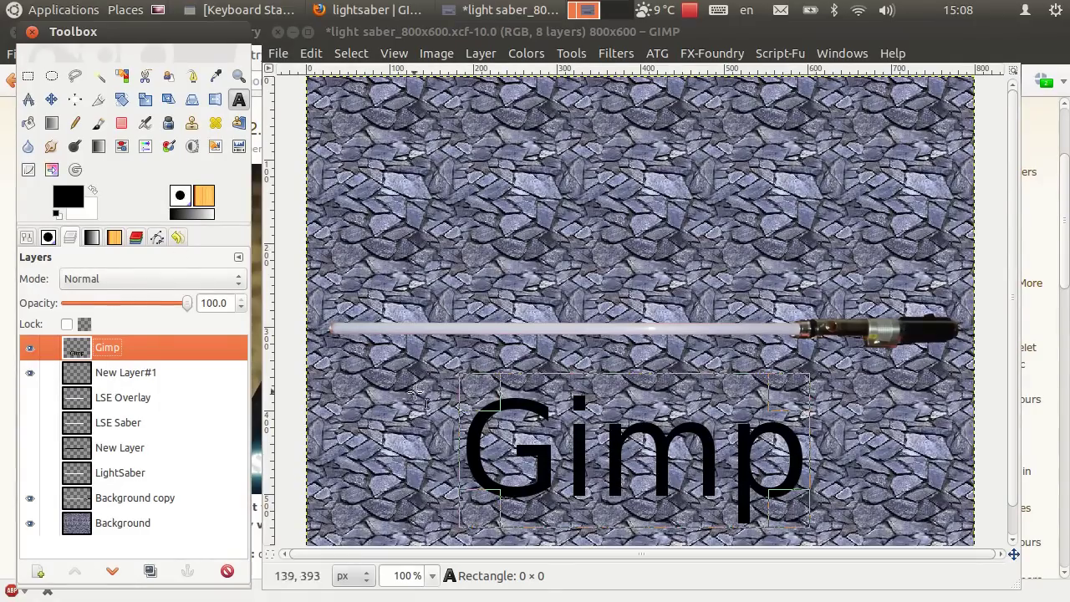
Move the Gimp text up about 30 px and delete the empty New Layer#1
click(51, 99)
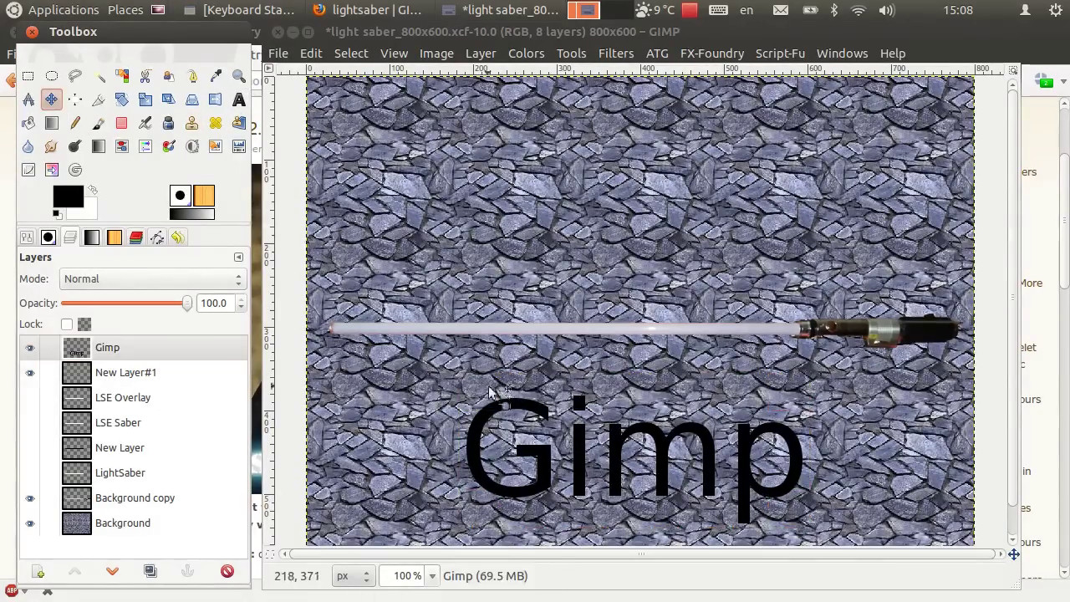
mouse_move(491, 401)
mouse_down()
mouse_move(482, 369)
mouse_move(496, 363)
mouse_up()
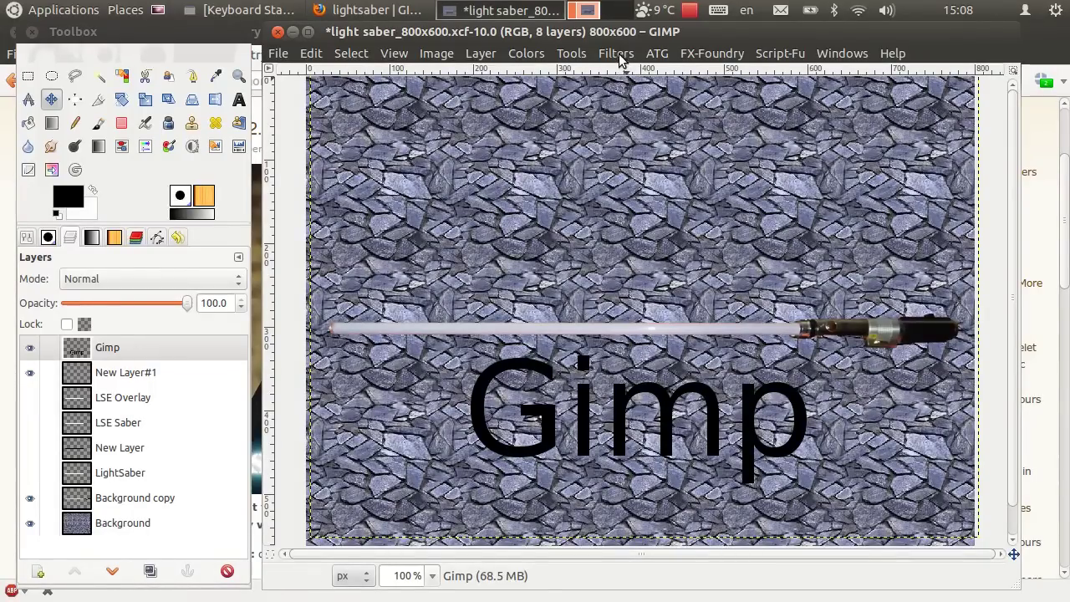
click(138, 376)
click(226, 572)
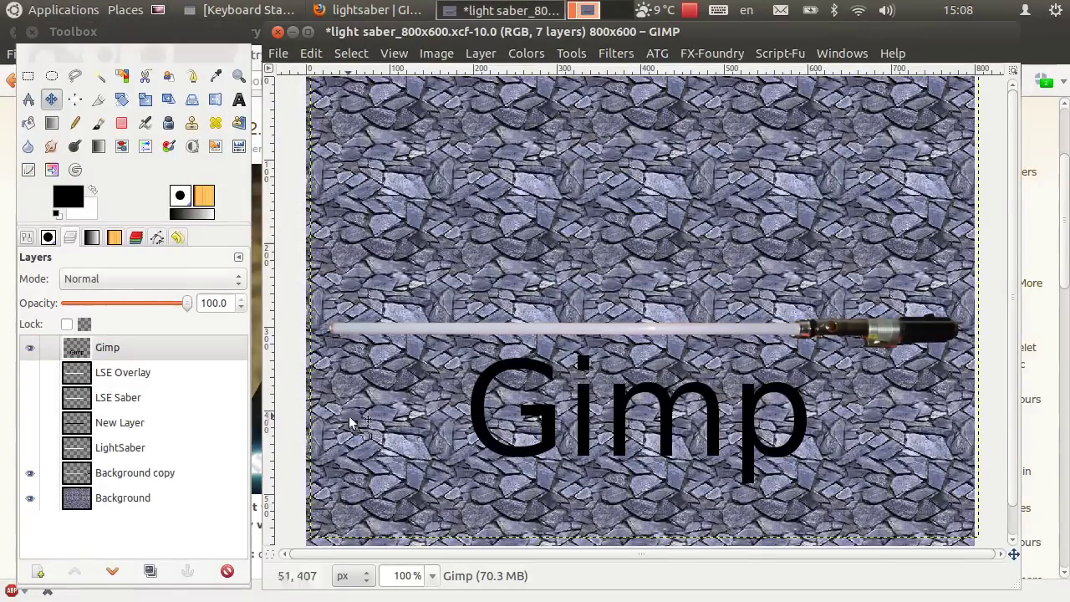
Apply LSE with the New red profile to the Gimp text, then show LSE Overlay and LSE Saber
click(616, 54)
mouse_move(710, 523)
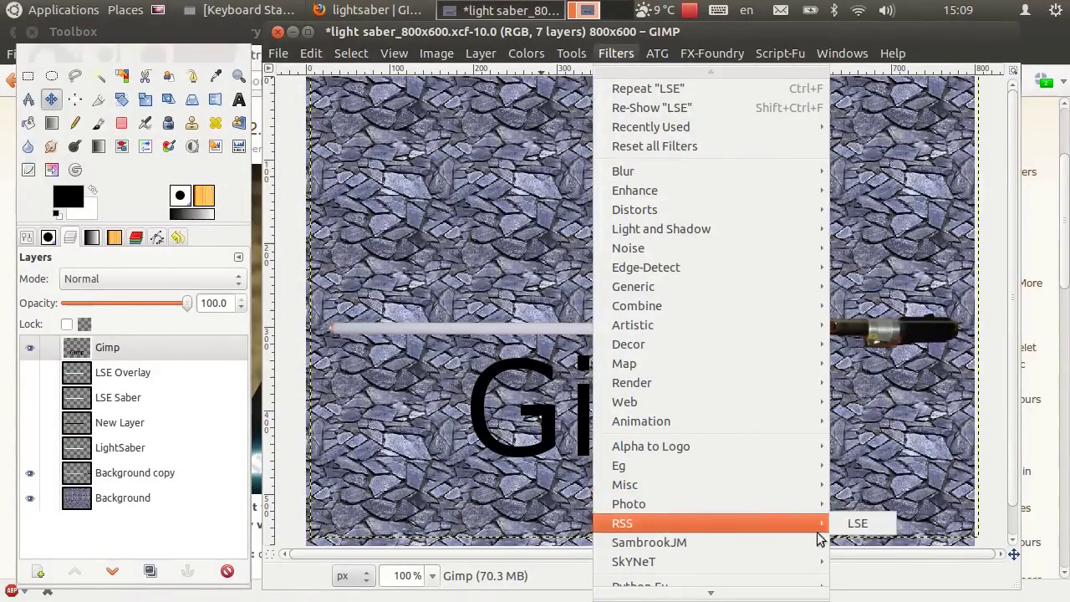
click(858, 523)
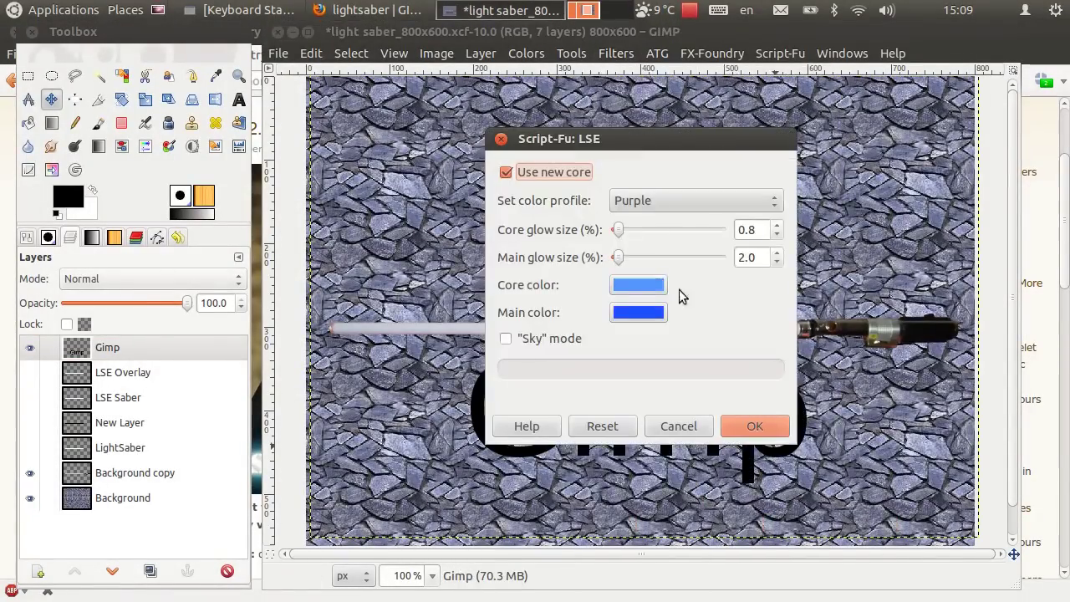
click(694, 206)
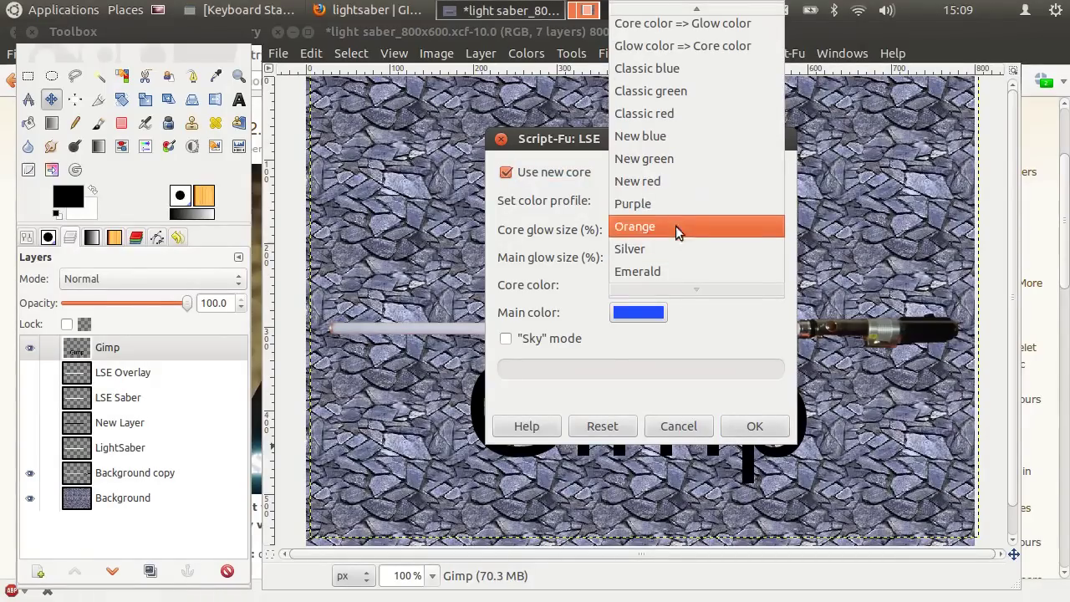
click(675, 183)
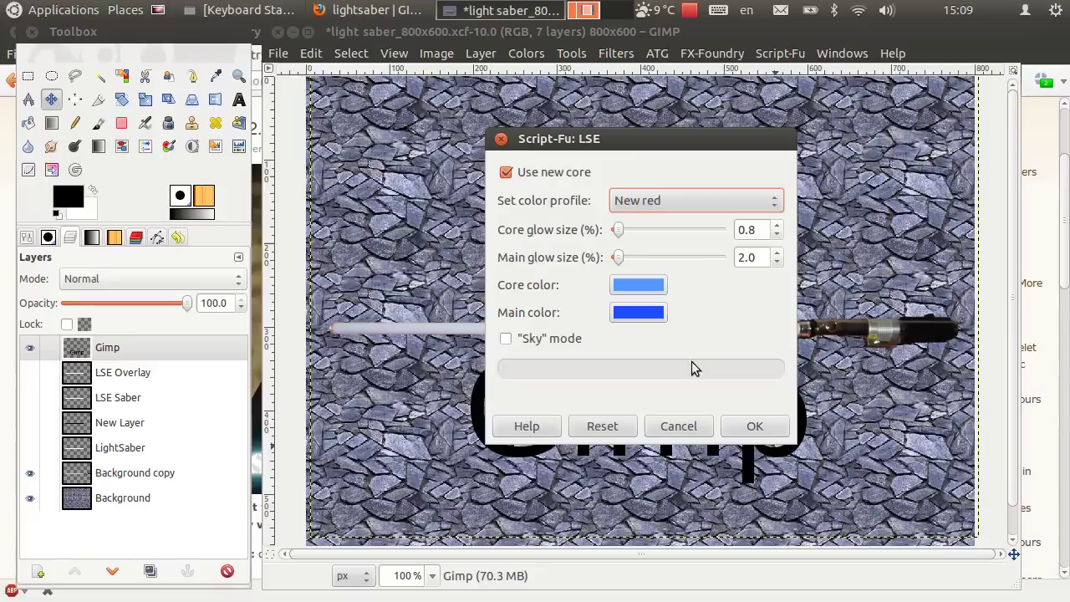
click(755, 427)
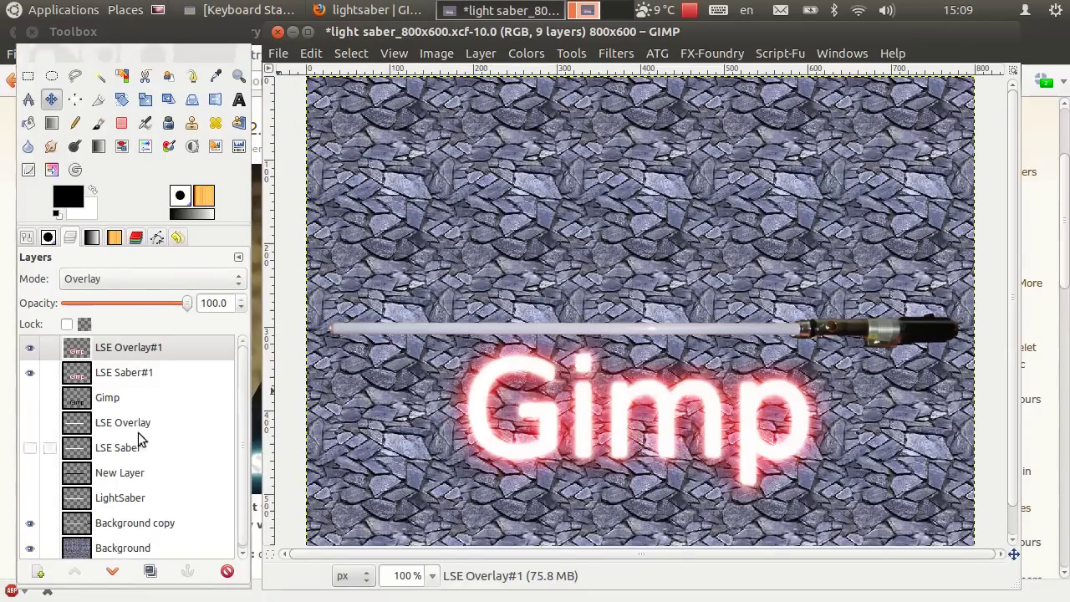
click(29, 423)
click(30, 447)
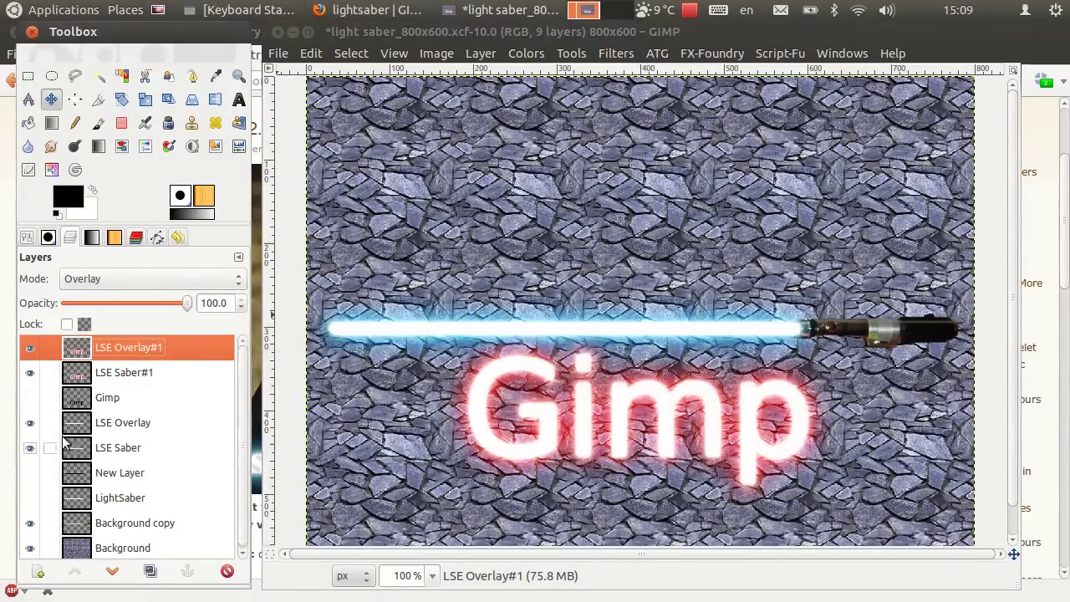